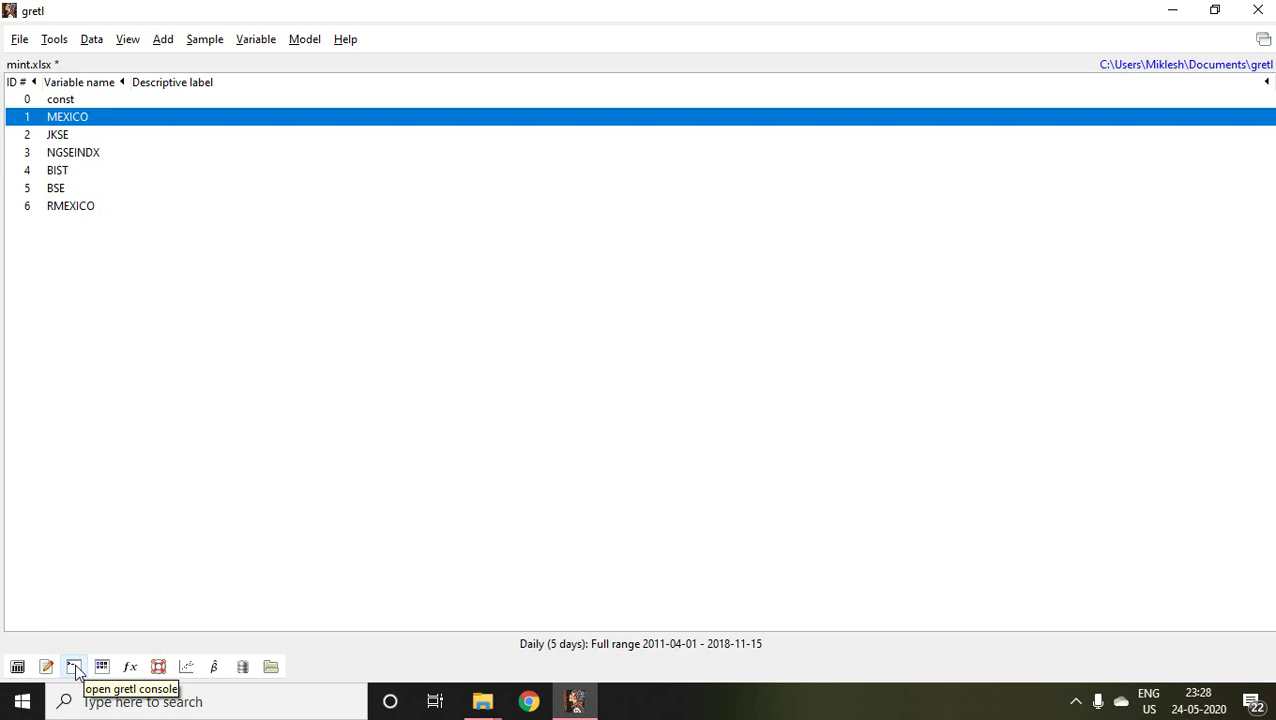
Open the gretl console, run help to list all commands, and maximize the console.
{"action": "left_click", "coordinate": [75, 667]}
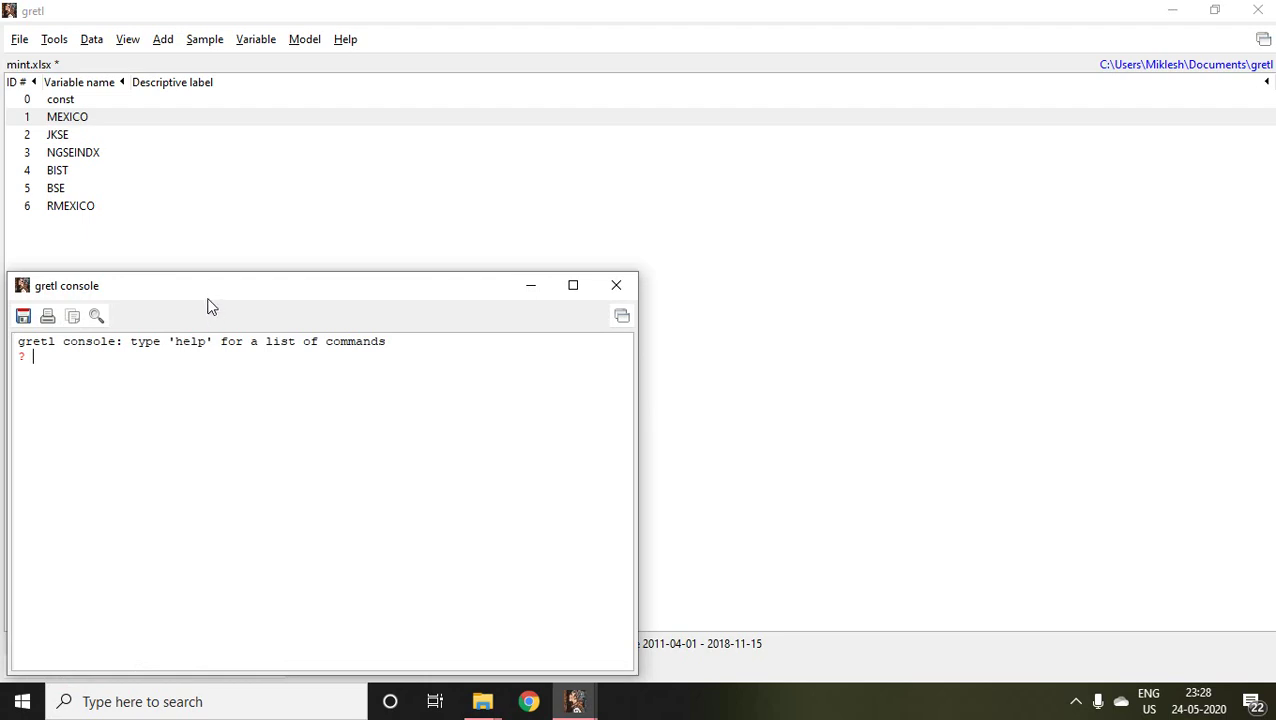
{"action": "mouse_move", "coordinate": [208, 298]}
{"action": "left_mouse_down"}
{"action": "mouse_move", "coordinate": [318, 304]}
{"action": "mouse_move", "coordinate": [499, 172]}
{"action": "left_mouse_up"}
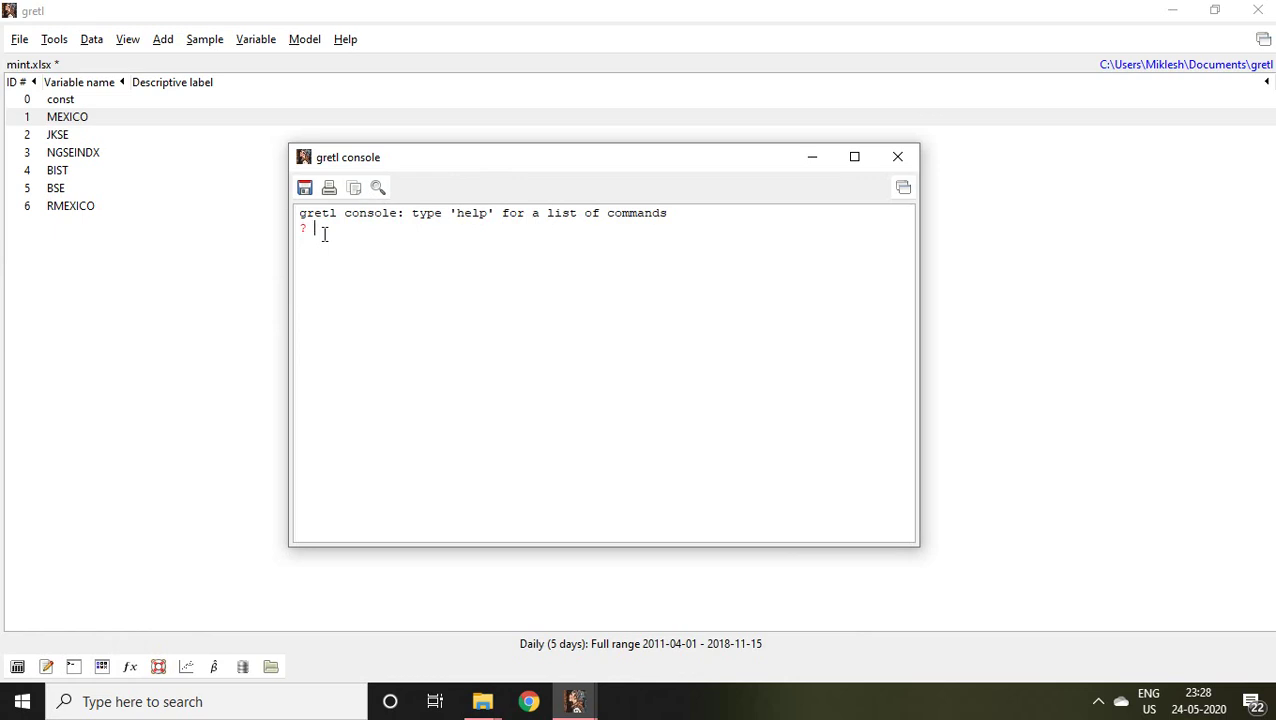
{"action": "type", "text": "help"}
{"action": "key", "text": "Return"}
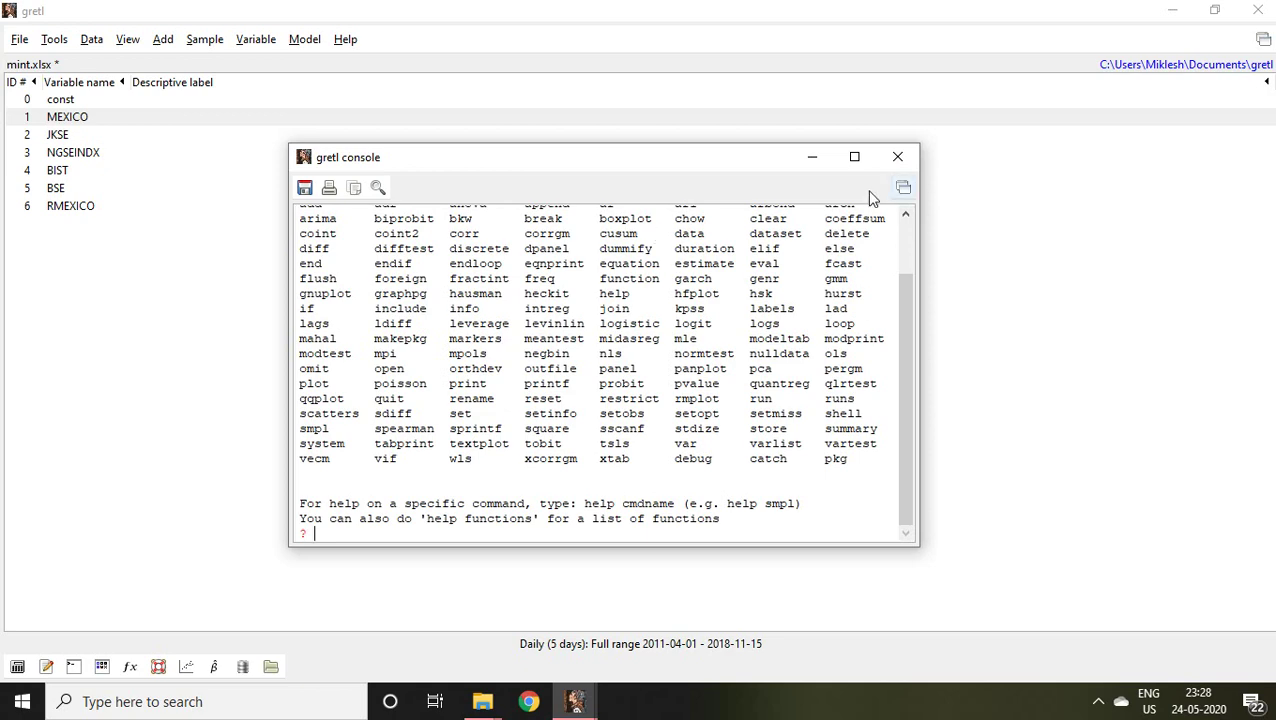
{"action": "left_click", "coordinate": [854, 157]}
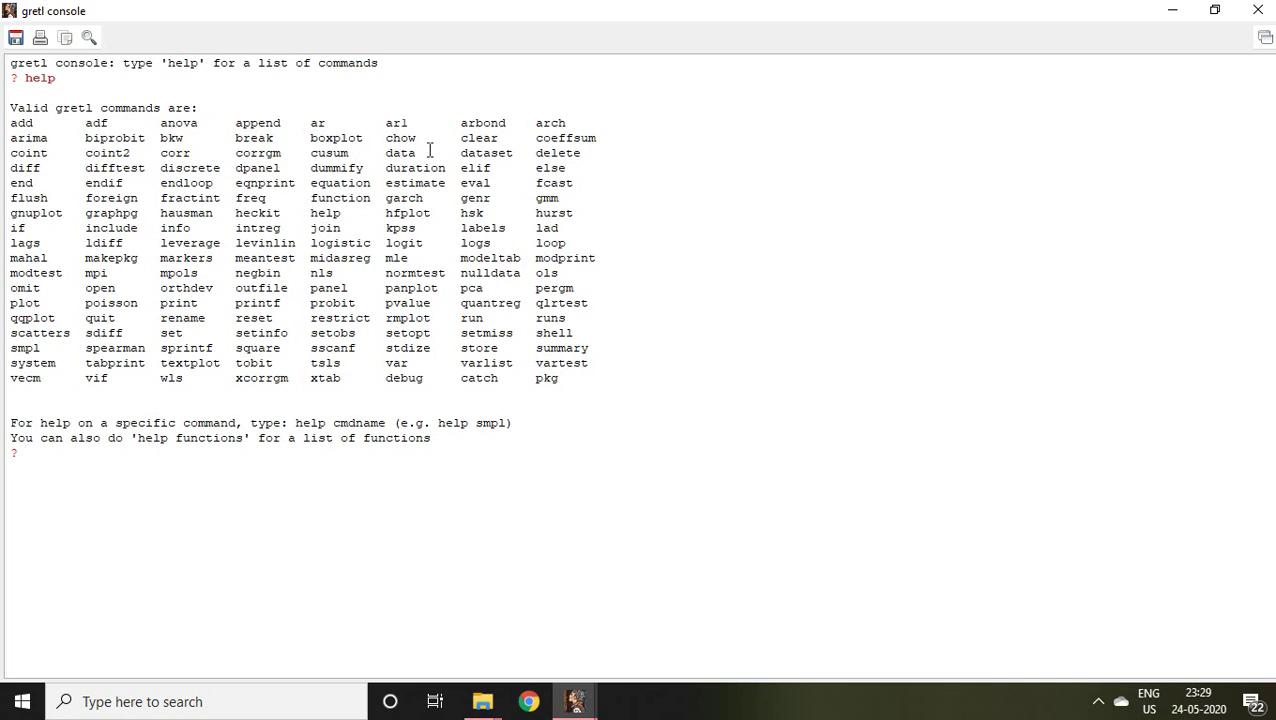
Request help adf at the console and bring its command reference into view.
{"action": "left_click", "coordinate": [43, 460]}
{"action": "type", "text": "help "}
{"action": "type", "text": "adf"}
{"action": "key", "text": "Return"}
{"action": "mouse_move", "coordinate": [574, 702]}
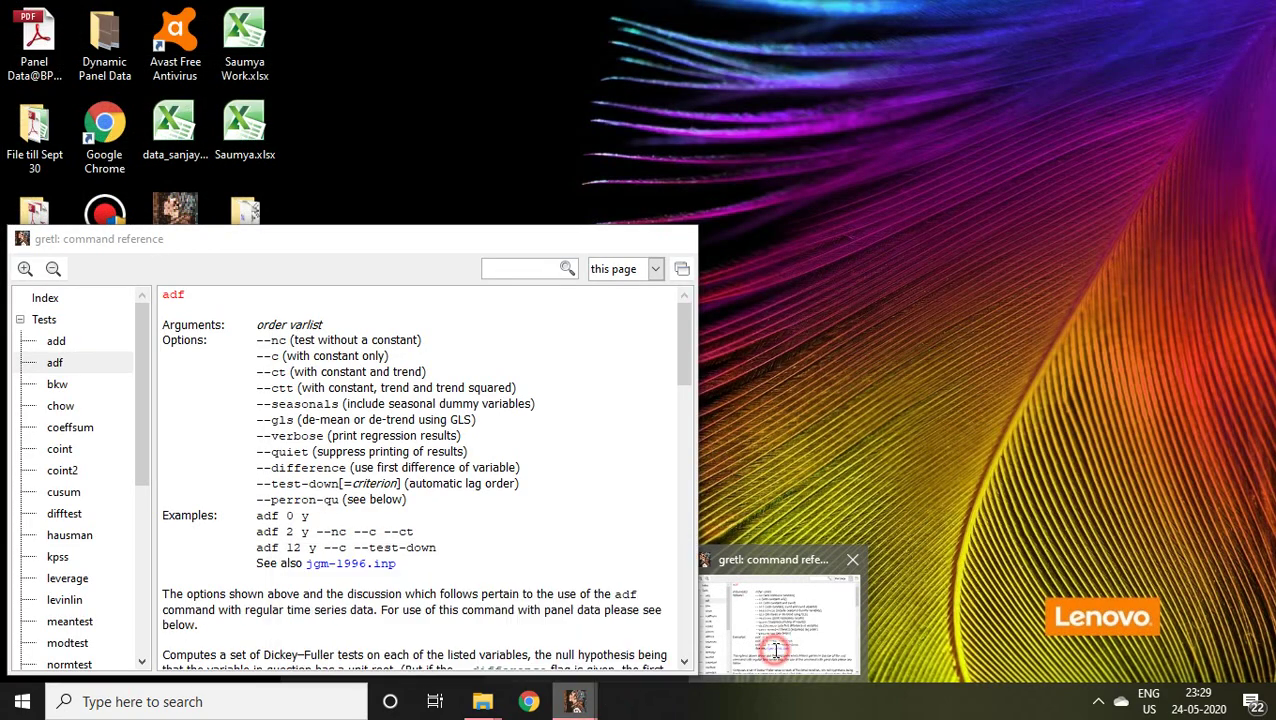
{"action": "left_click", "coordinate": [775, 650]}
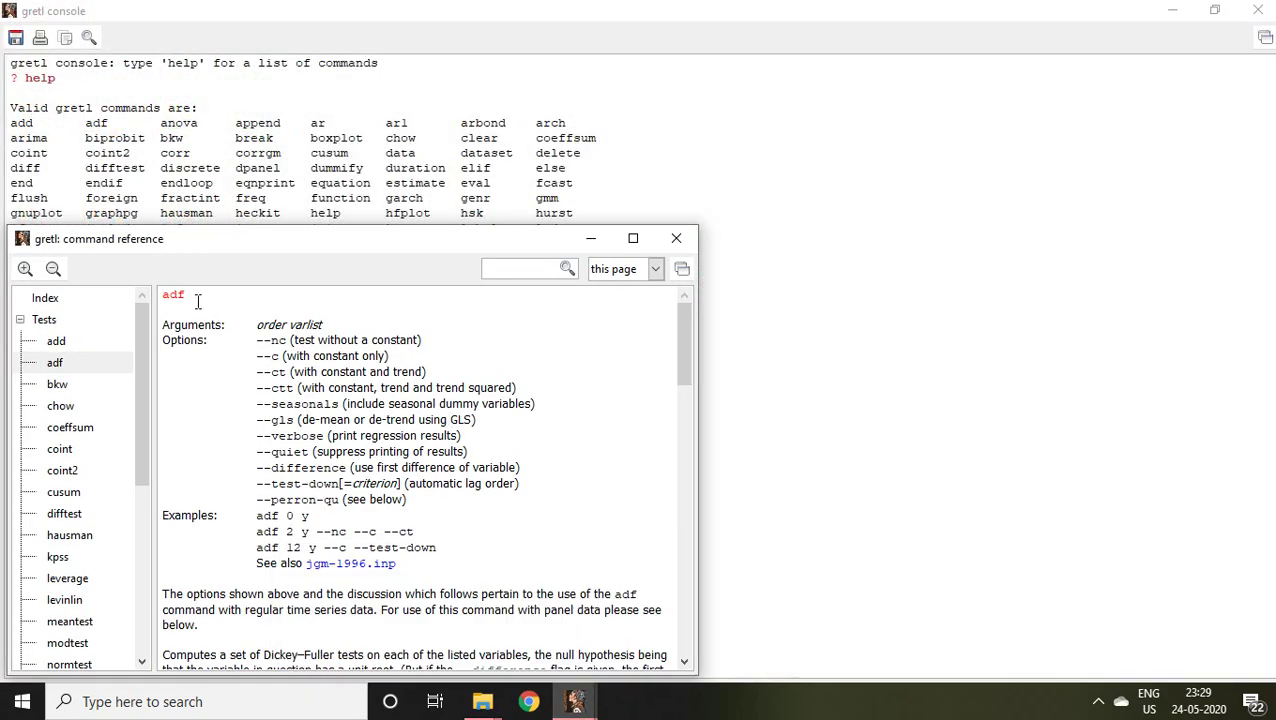
Highlight the adf options and the example 'adf 0 y', then minimize the reference.
{"action": "left_click", "coordinate": [252, 341]}
{"action": "mouse_move", "coordinate": [258, 344]}
{"action": "left_mouse_down"}
{"action": "mouse_move", "coordinate": [467, 483]}
{"action": "mouse_move", "coordinate": [476, 503]}
{"action": "left_mouse_up"}
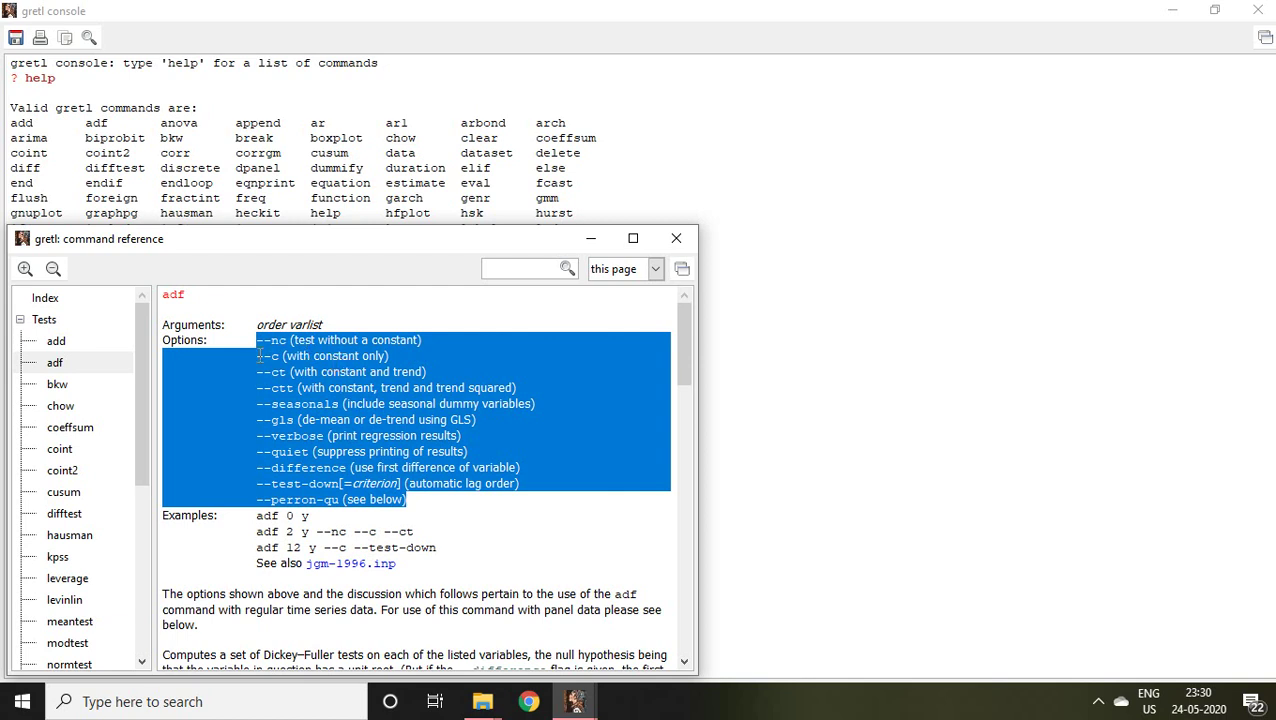
{"action": "left_click", "coordinate": [259, 538]}
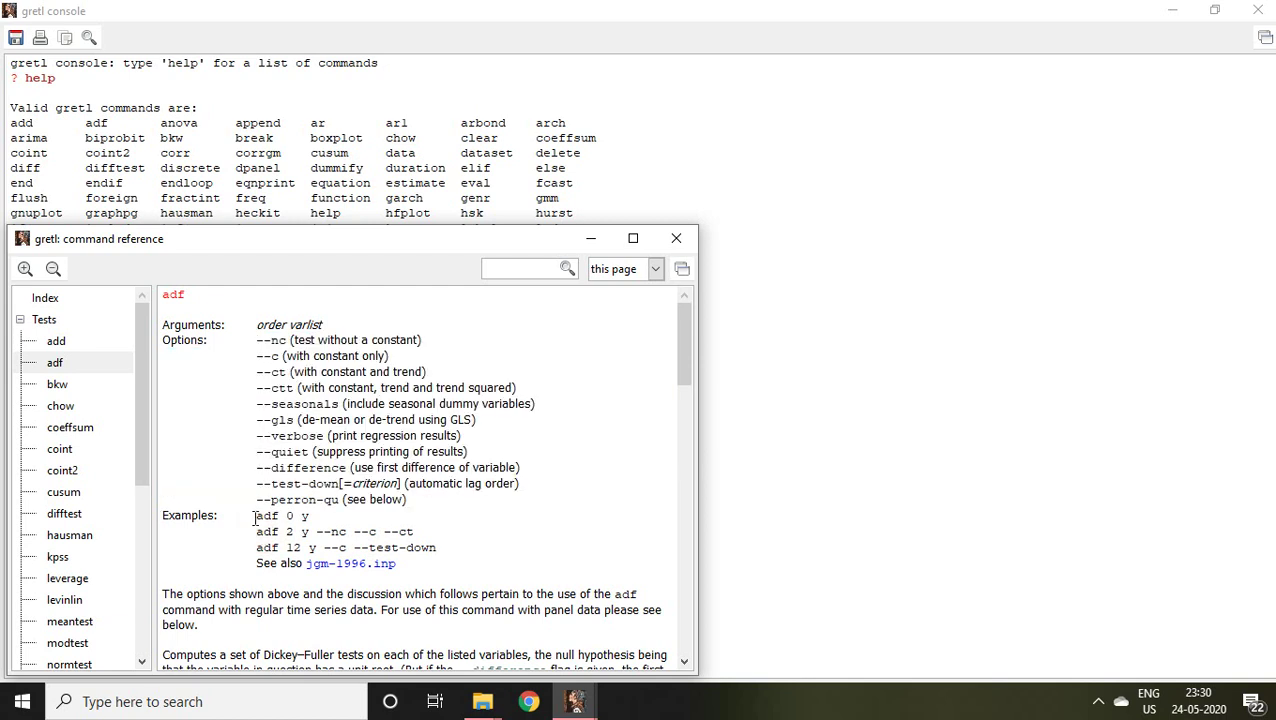
{"action": "mouse_move", "coordinate": [255, 517]}
{"action": "left_mouse_down"}
{"action": "mouse_move", "coordinate": [439, 563]}
{"action": "mouse_move", "coordinate": [459, 551]}
{"action": "left_mouse_up"}
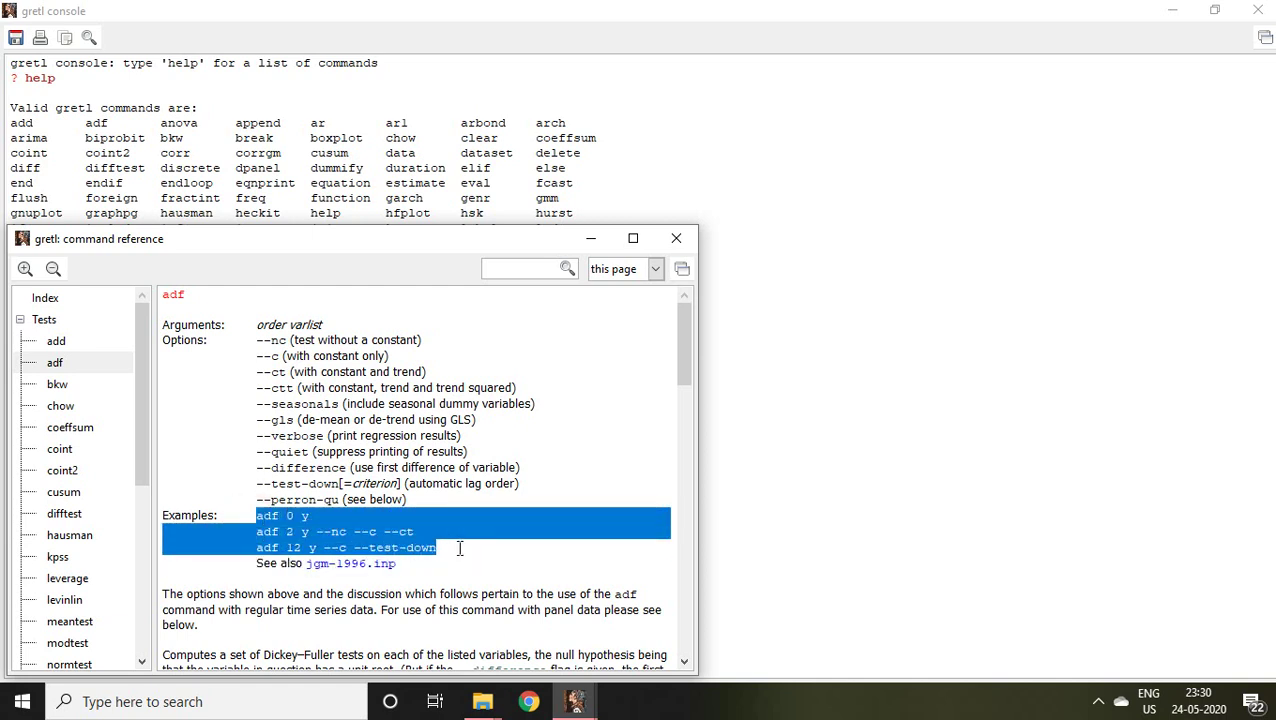
{"action": "left_click", "coordinate": [461, 549]}
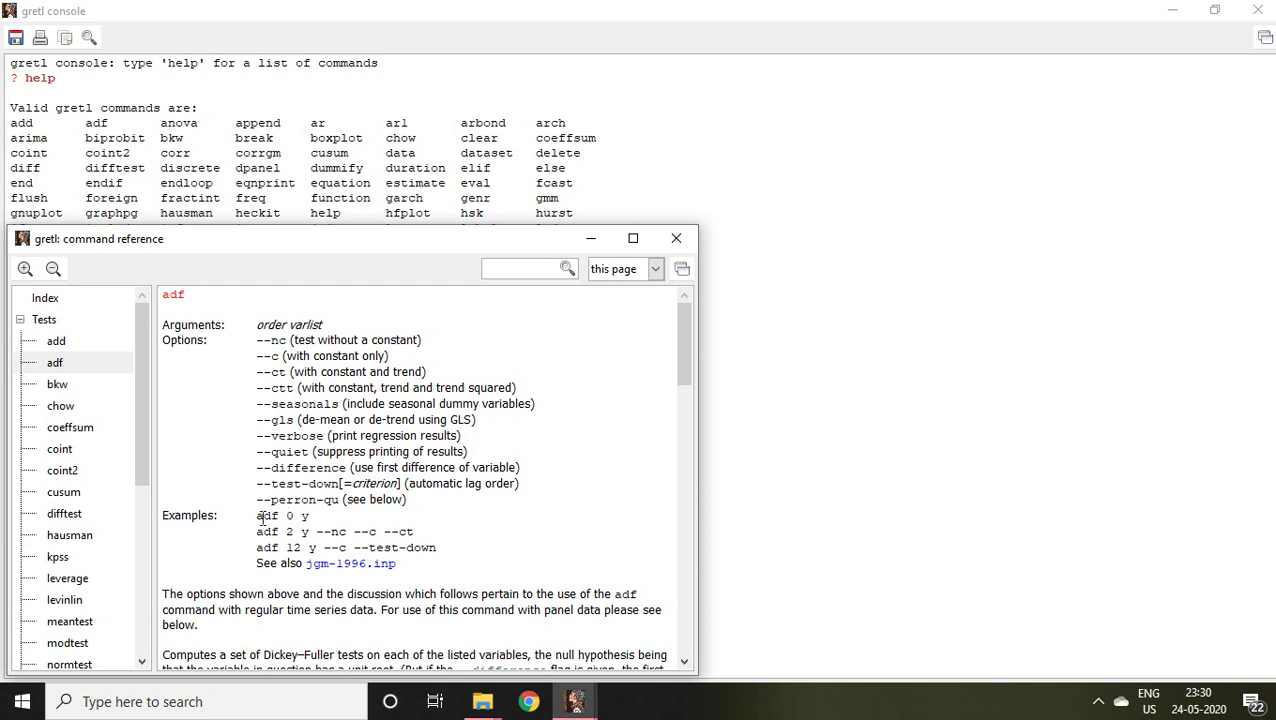
{"action": "left_click_drag", "start_coordinate": [255, 516], "coordinate": [316, 516]}
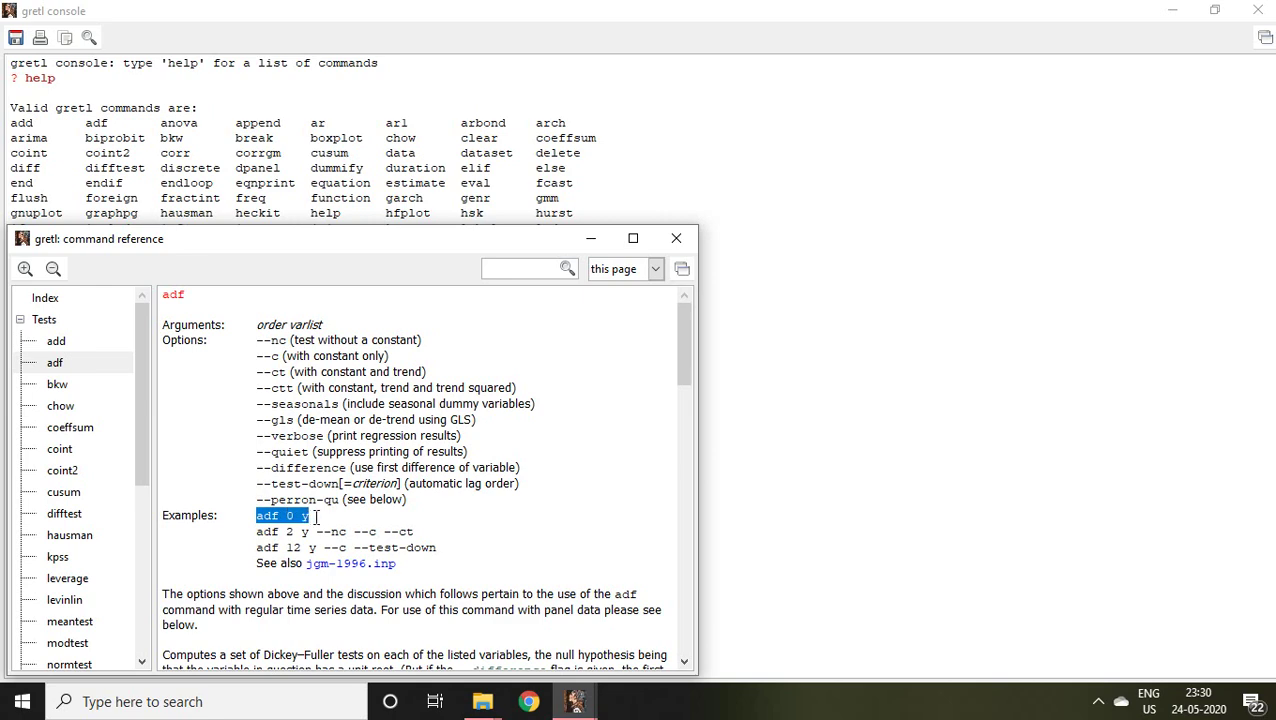
{"action": "left_click", "coordinate": [594, 241]}
{"action": "left_click", "coordinate": [22, 477]}
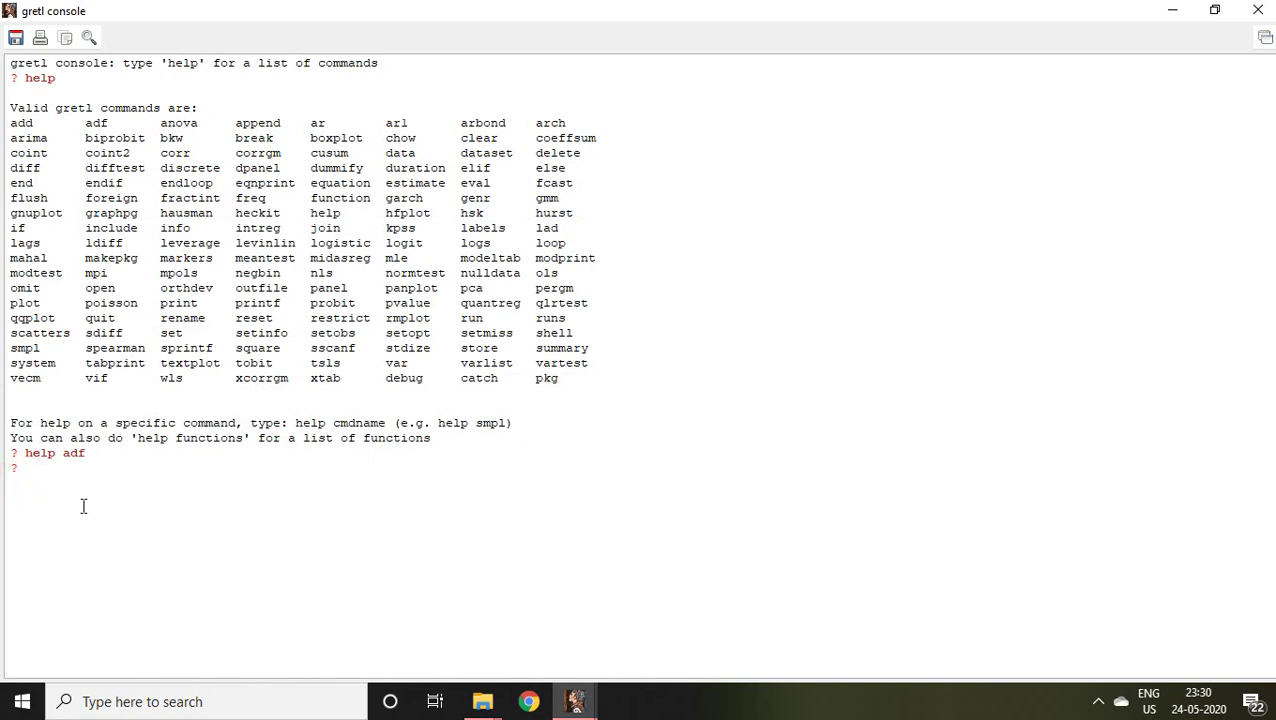
Run adf 0 MEXICO and highlight its output, including the trend p-value 0.0991.
{"action": "type", "text": "adf "}
{"action": "type", "text": "0 "}
{"action": "type", "text": "MEXICO"}
{"action": "key", "text": "Return"}
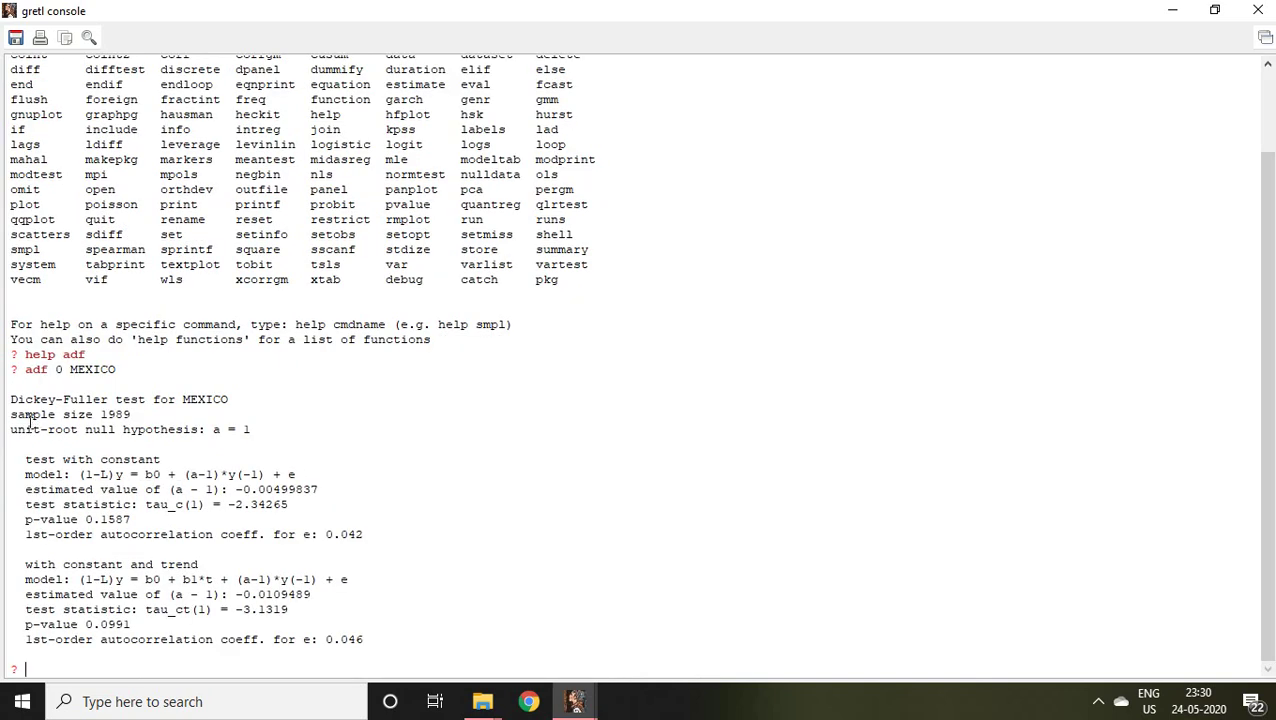
{"action": "mouse_move", "coordinate": [11, 400]}
{"action": "left_mouse_down"}
{"action": "mouse_move", "coordinate": [330, 608]}
{"action": "mouse_move", "coordinate": [256, 632]}
{"action": "left_mouse_up"}
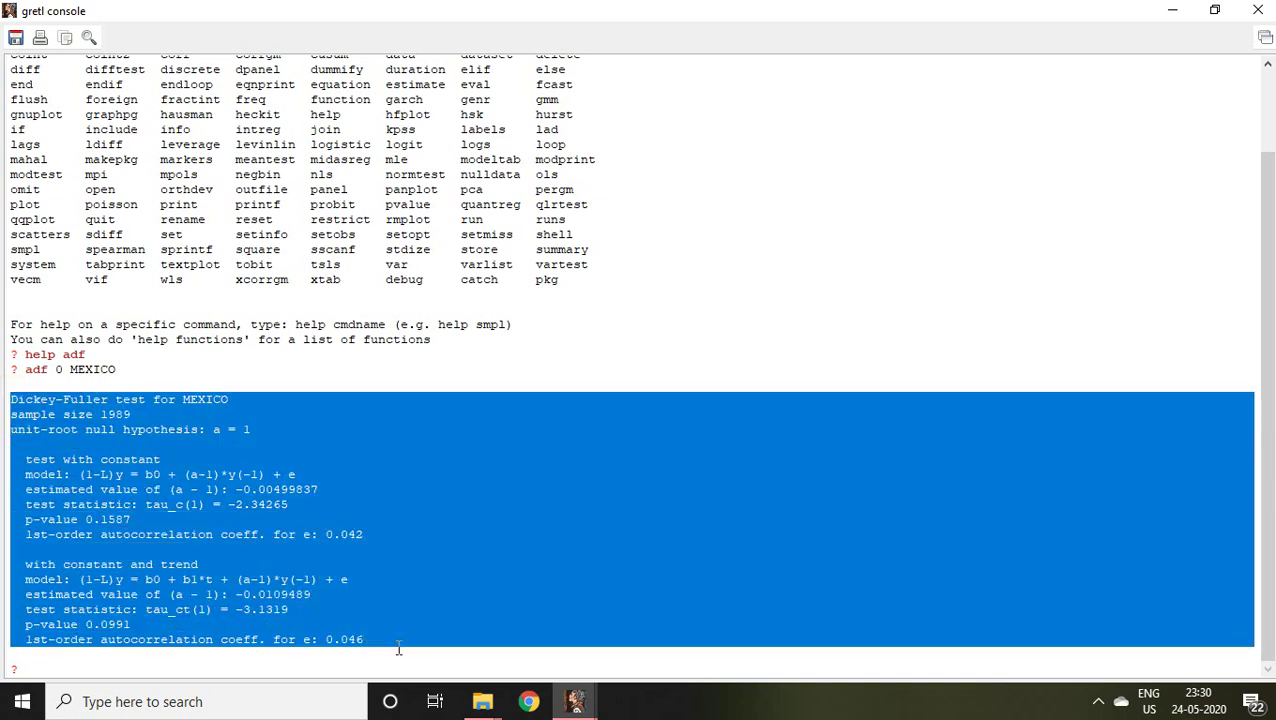
{"action": "left_click", "coordinate": [177, 637]}
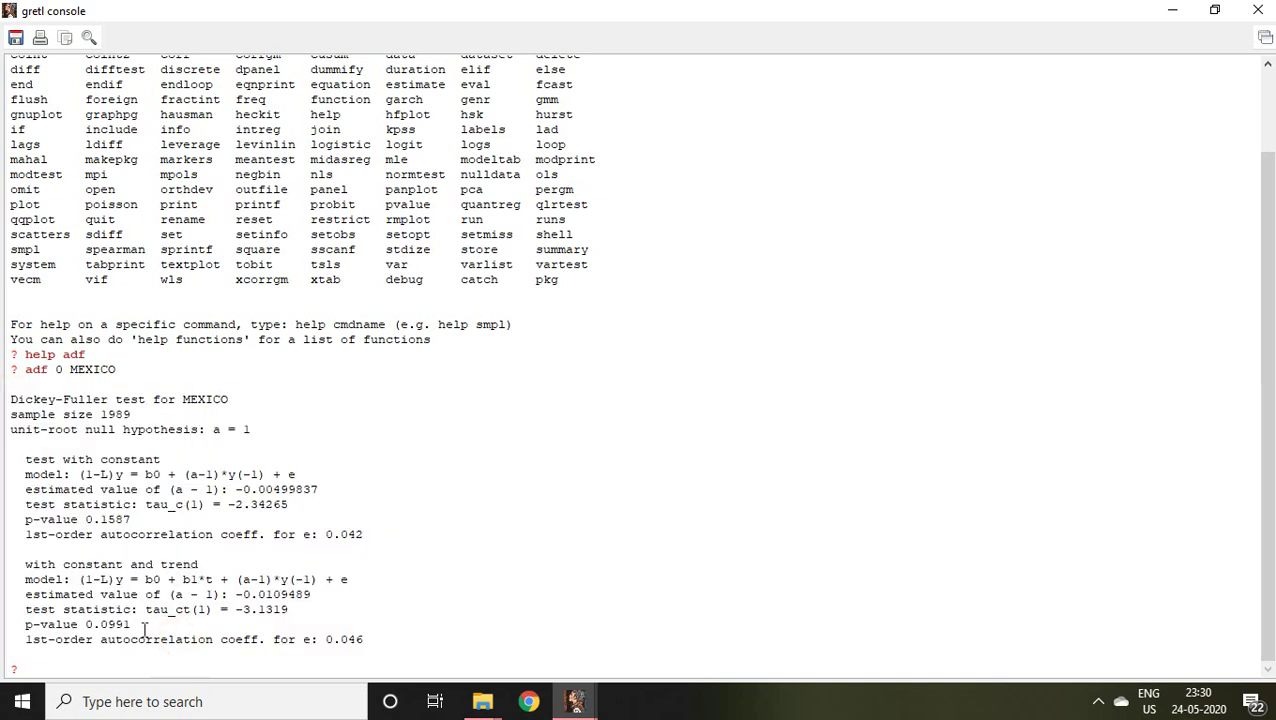
{"action": "left_click", "coordinate": [137, 623]}
{"action": "left_click_drag", "start_coordinate": [137, 623], "coordinate": [18, 624]}
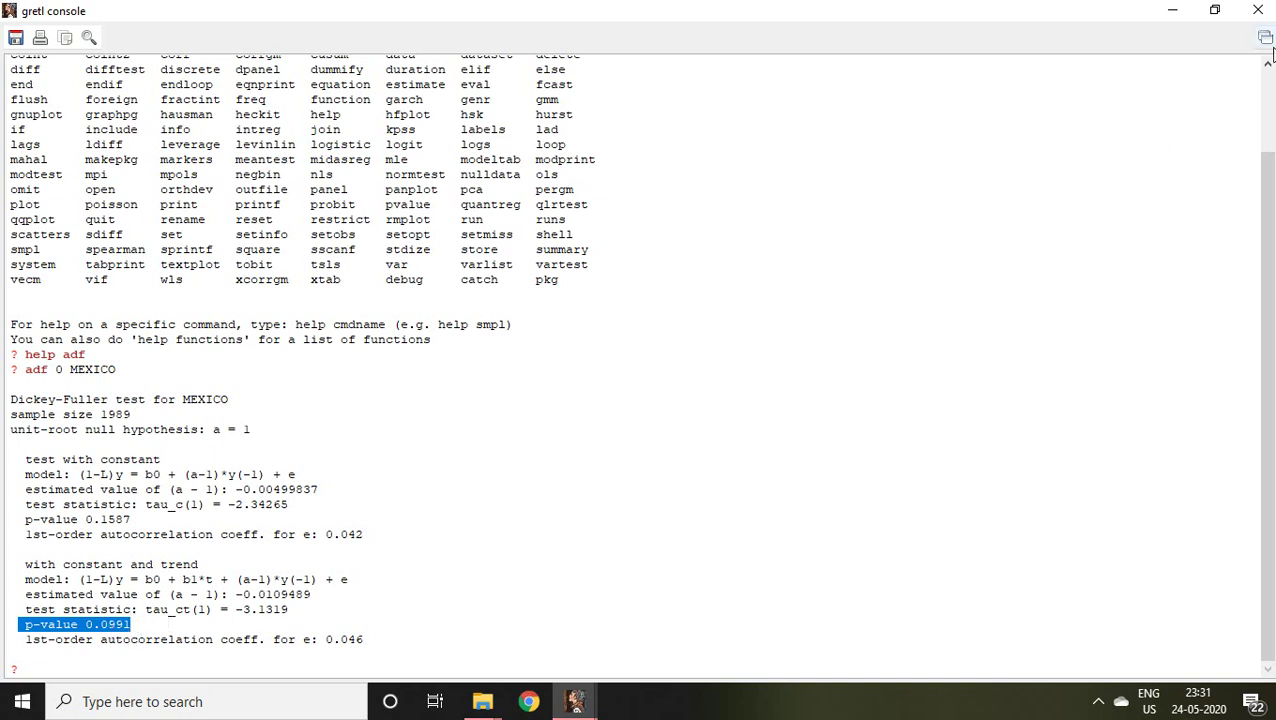
Select the RMEXICO variable, then bring the gretl console back and maximize it.
{"action": "left_click", "coordinate": [1216, 12]}
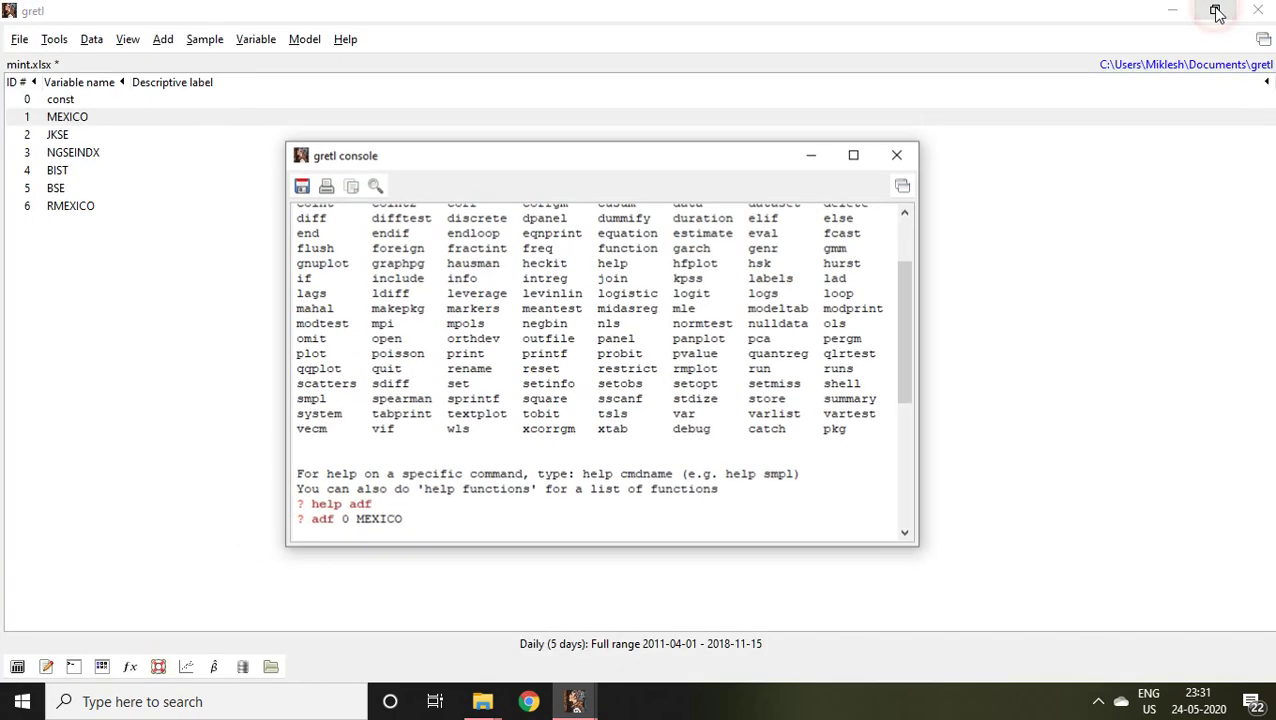
{"action": "left_click", "coordinate": [100, 214]}
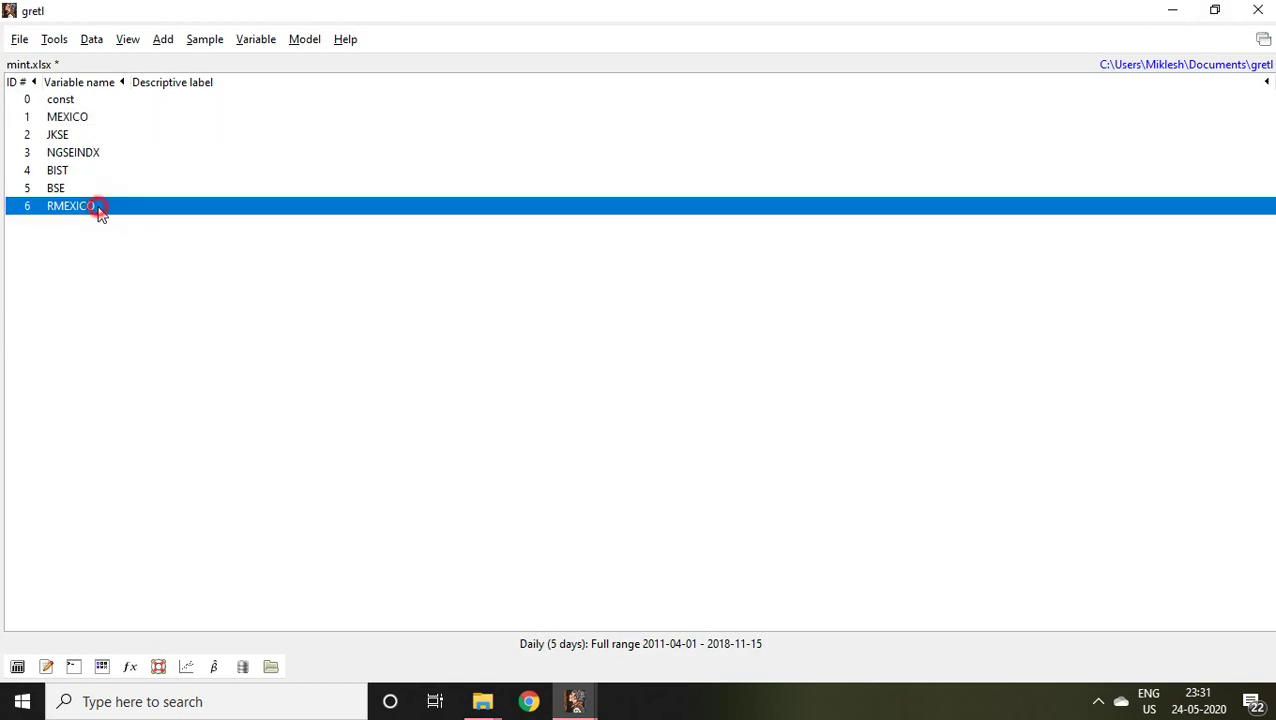
{"action": "left_click", "coordinate": [578, 704]}
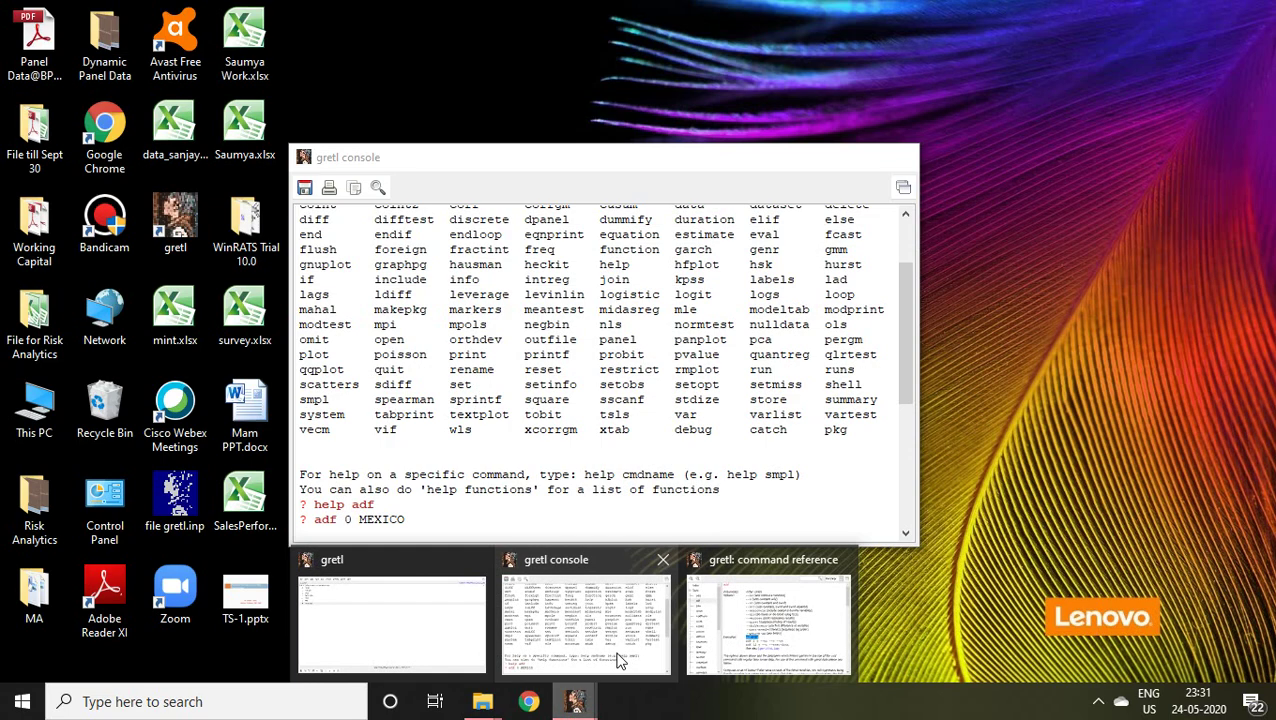
{"action": "left_click", "coordinate": [616, 660]}
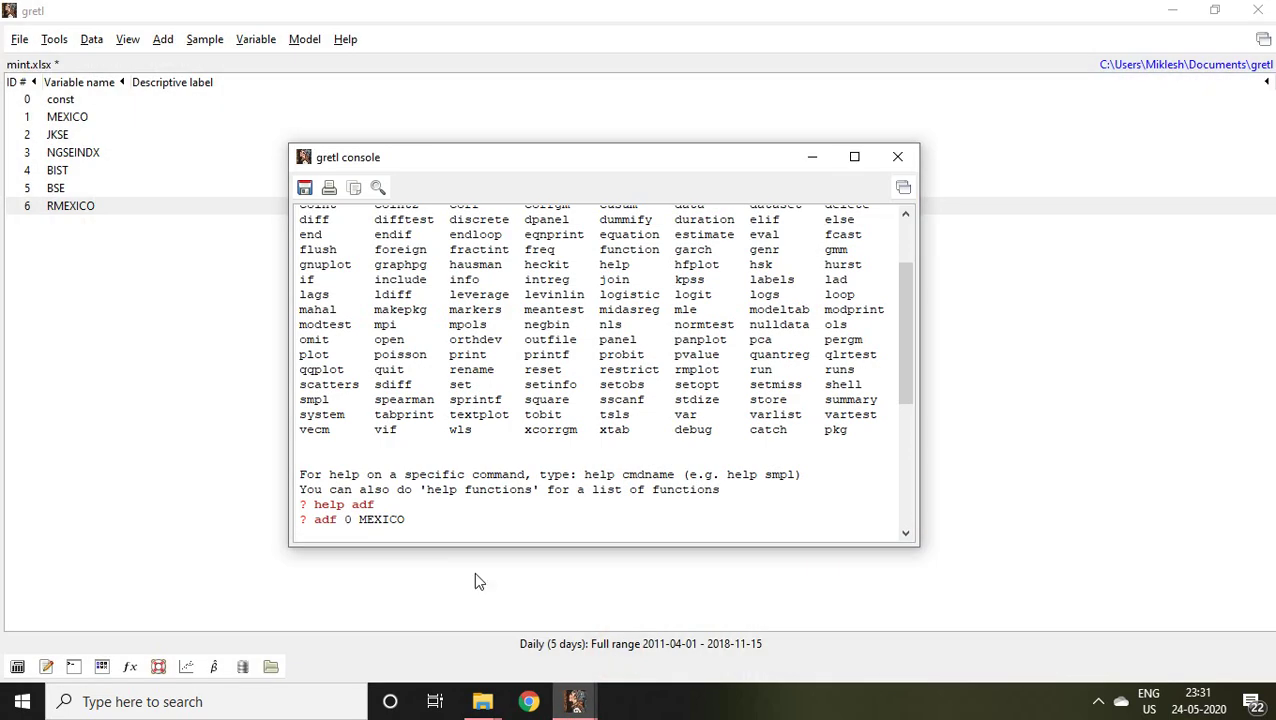
{"action": "left_click", "coordinate": [855, 157]}
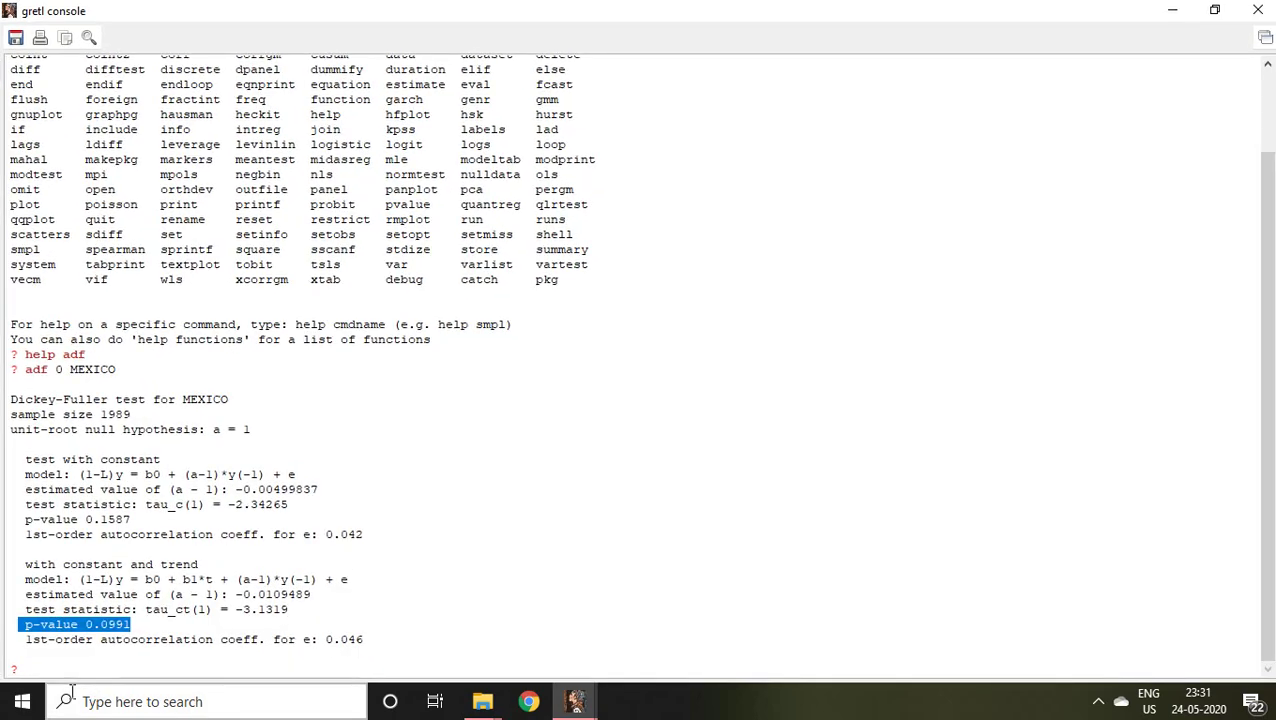
Run adf 0 RMEXICO, mark the trend p-value 5.517e-088, and scroll the output.
{"action": "left_click", "coordinate": [43, 663]}
{"action": "type", "text": "adf 0 "}
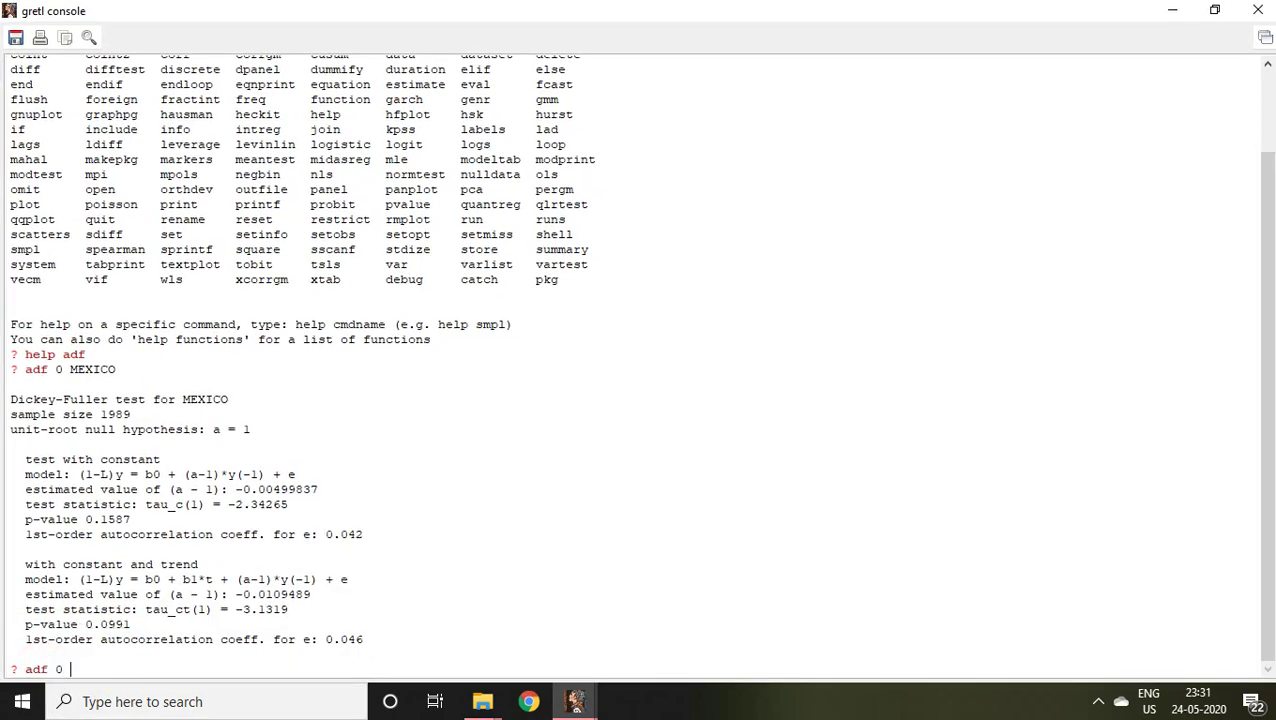
{"action": "type", "text": "RMEXICO"}
{"action": "key", "text": "Return"}
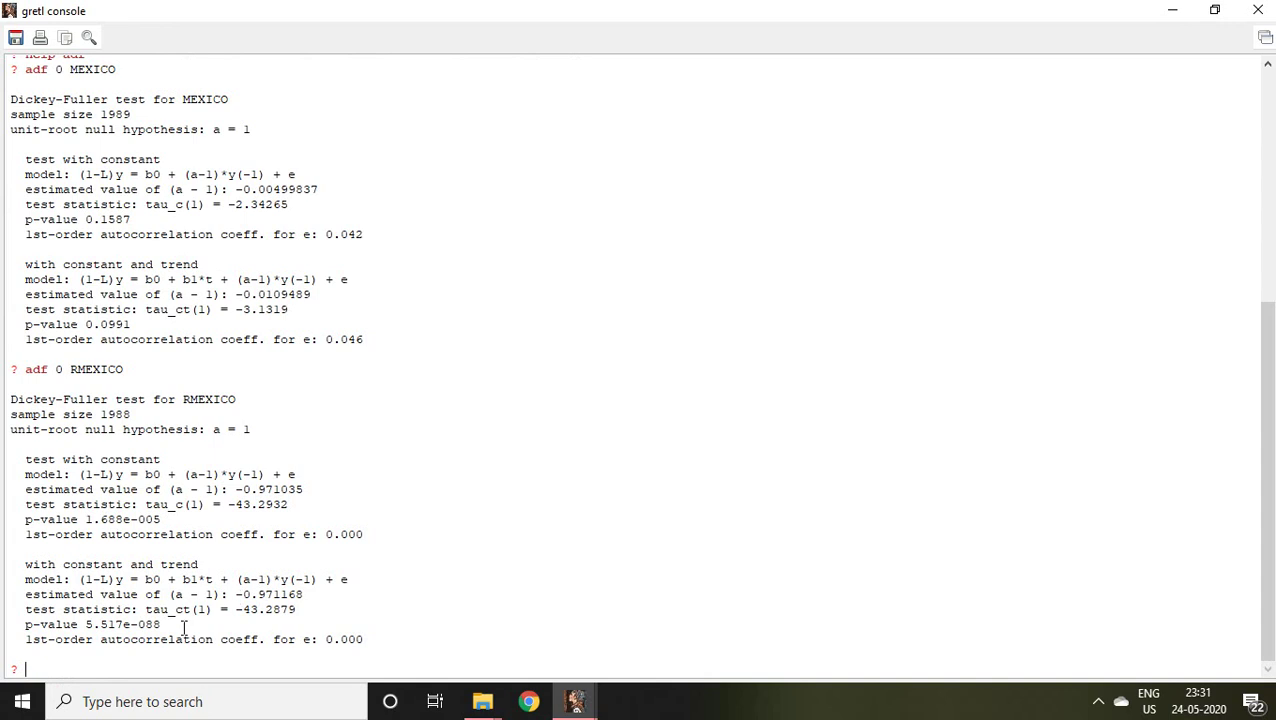
{"action": "left_click_drag", "start_coordinate": [179, 623], "coordinate": [82, 626]}
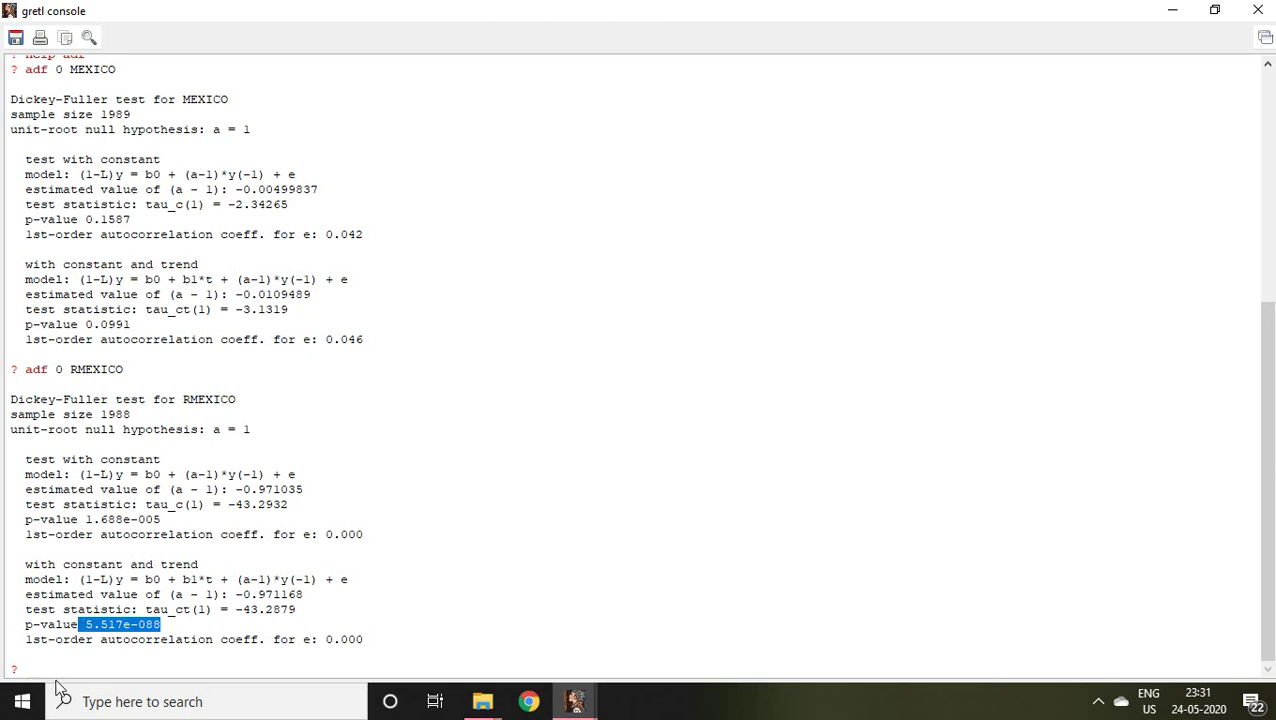
{"action": "left_click_drag", "start_coordinate": [1265, 432], "coordinate": [1262, 143]}
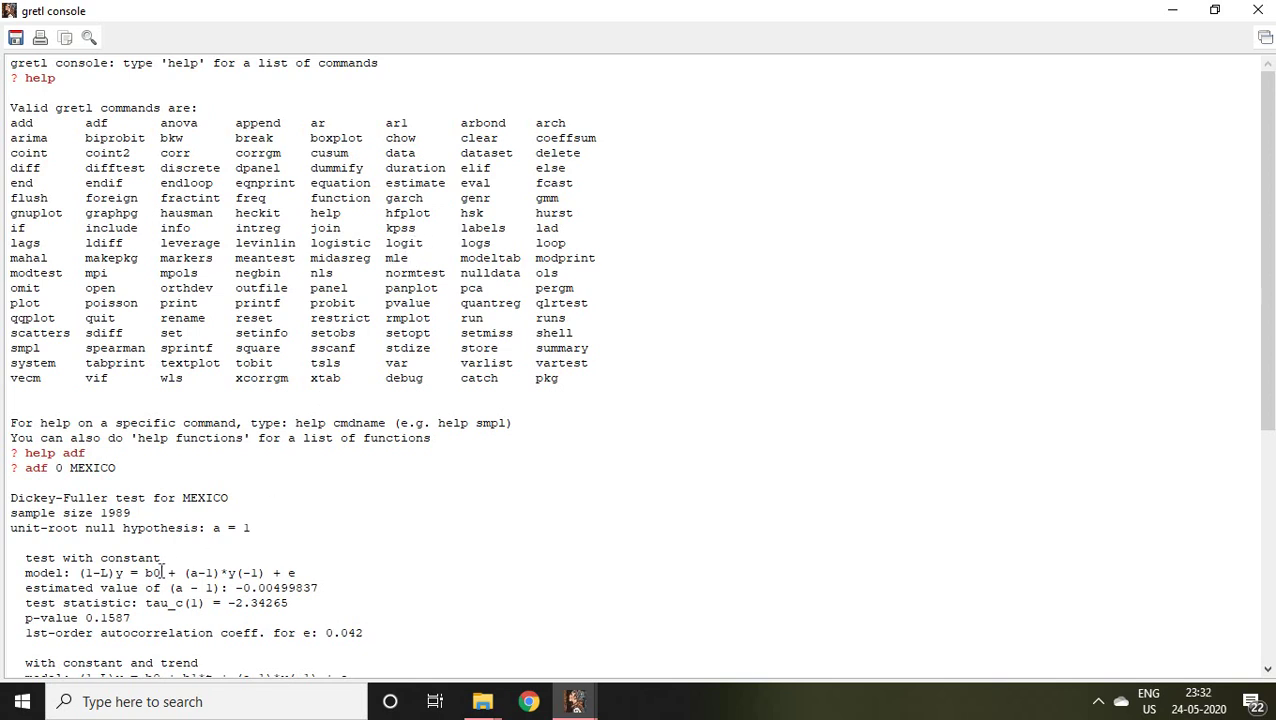
{"action": "left_click_drag", "start_coordinate": [1267, 250], "coordinate": [1267, 480]}
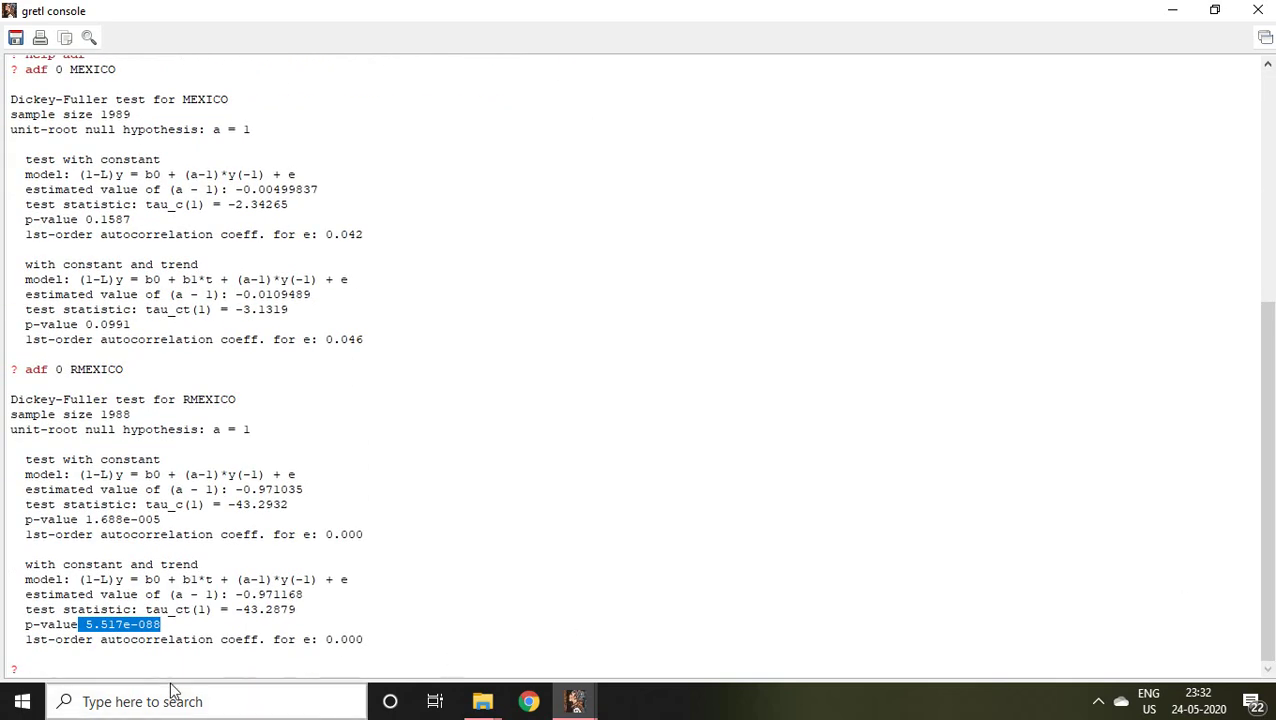
Request help kpss and bring up its command reference page.
{"action": "left_click", "coordinate": [35, 670]}
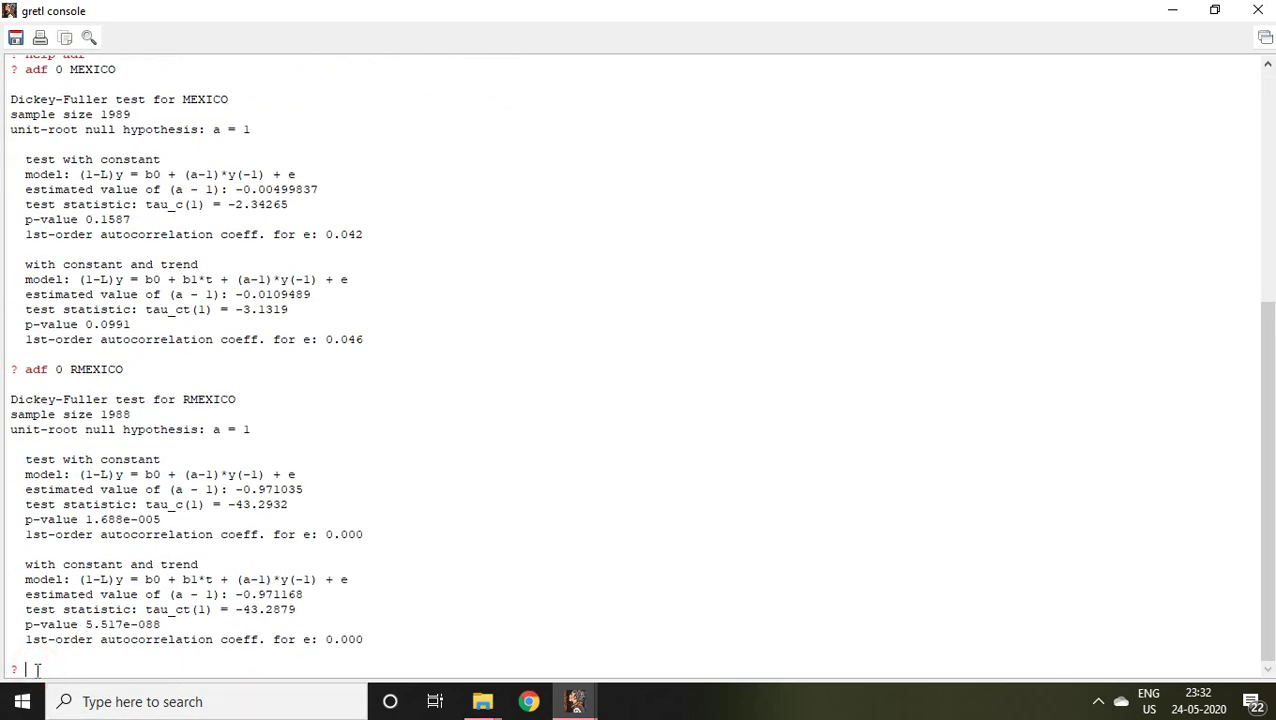
{"action": "type", "text": "help kpss"}
{"action": "key", "text": "Return"}
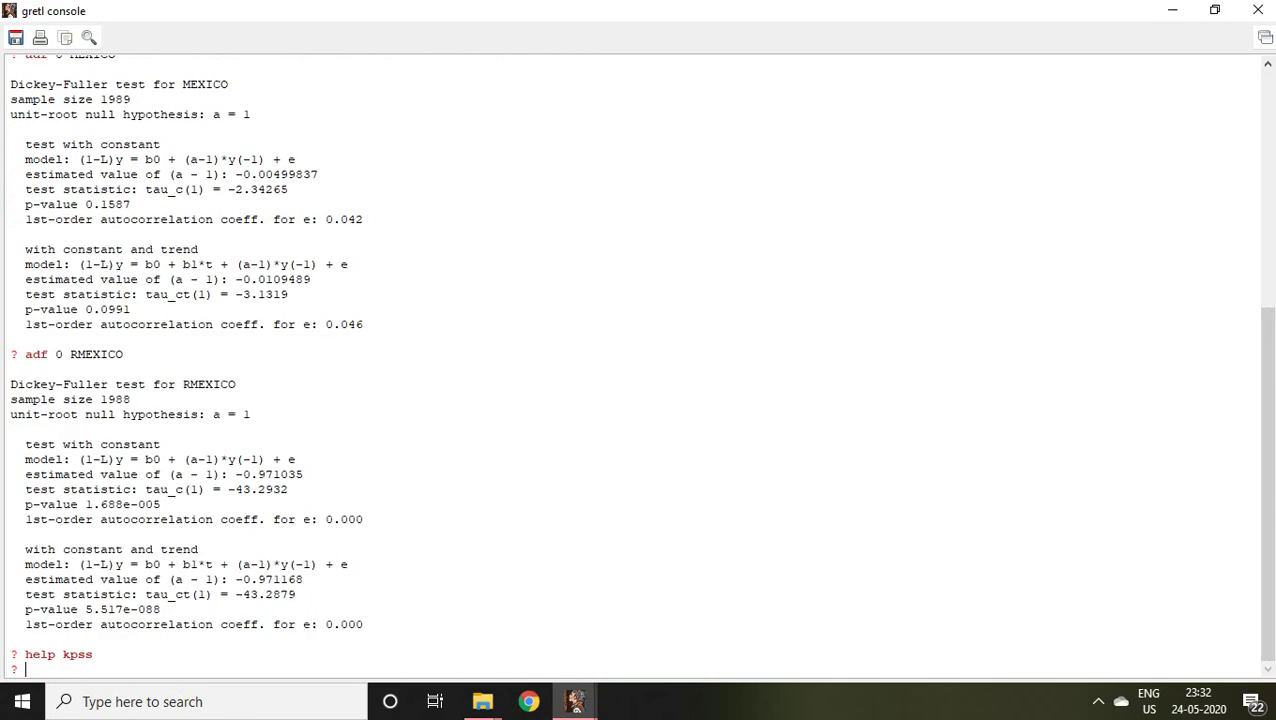
{"action": "left_click", "coordinate": [568, 704]}
{"action": "left_click", "coordinate": [815, 610]}
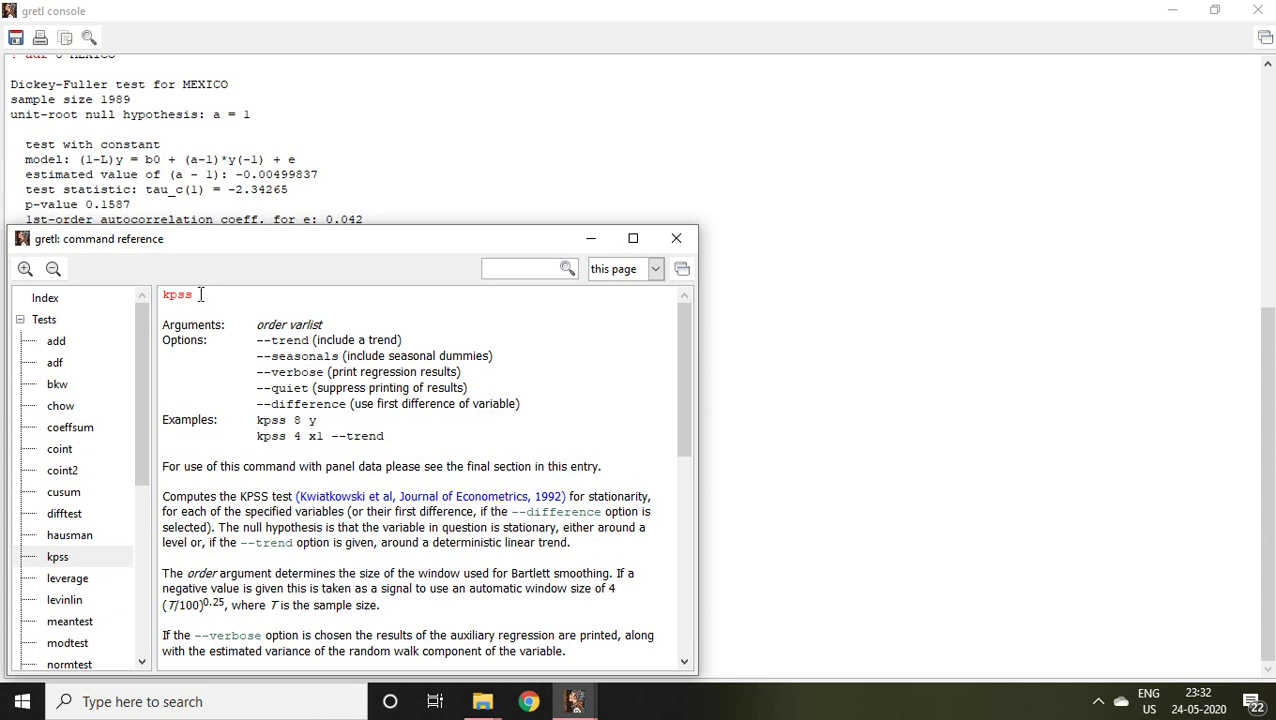
Highlight the kpss heading, option descriptions and two examples, then minimize the page.
{"action": "left_click_drag", "start_coordinate": [200, 294], "coordinate": [158, 296]}
{"action": "left_click_drag", "start_coordinate": [256, 340], "coordinate": [519, 404]}
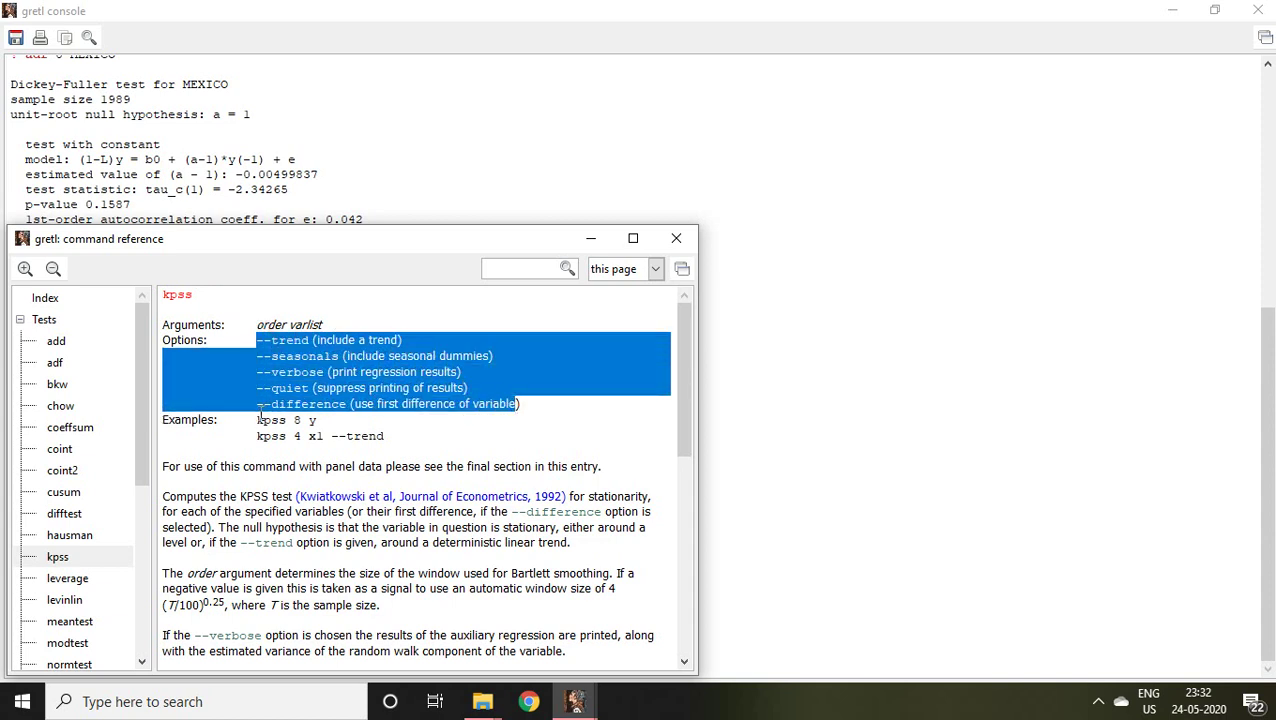
{"action": "left_click_drag", "start_coordinate": [250, 420], "coordinate": [391, 437]}
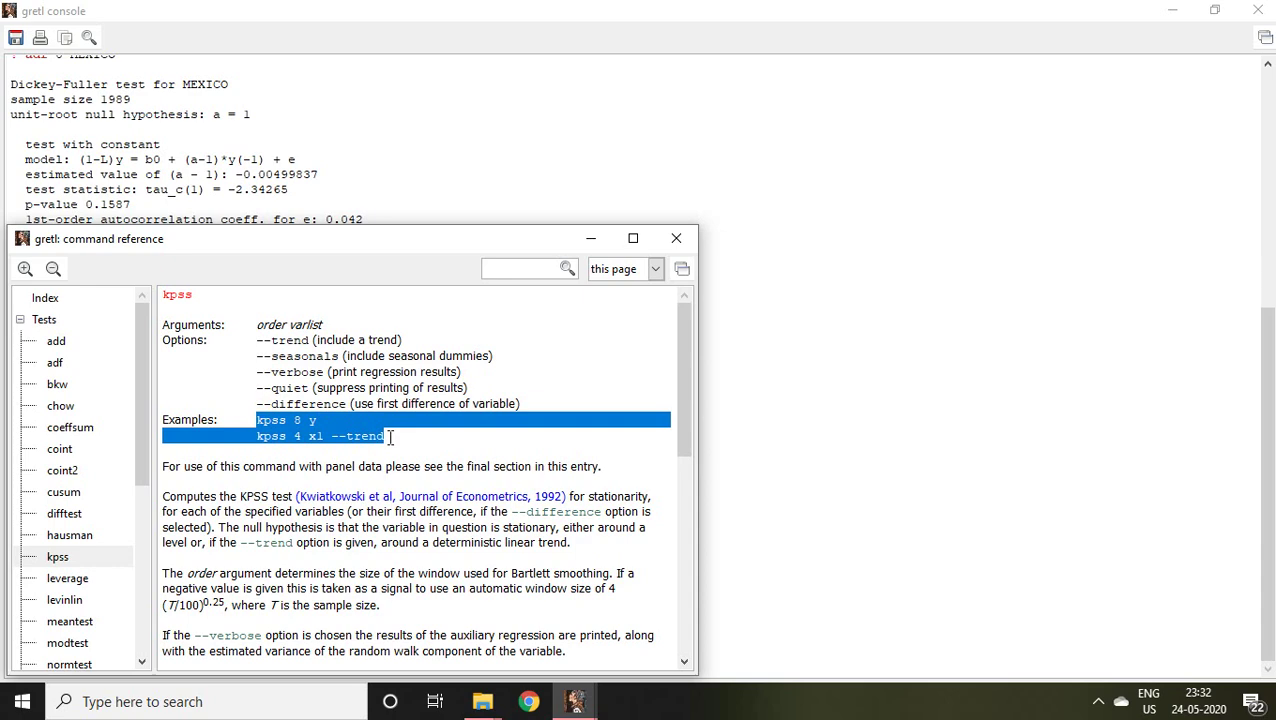
{"action": "left_click", "coordinate": [592, 237]}
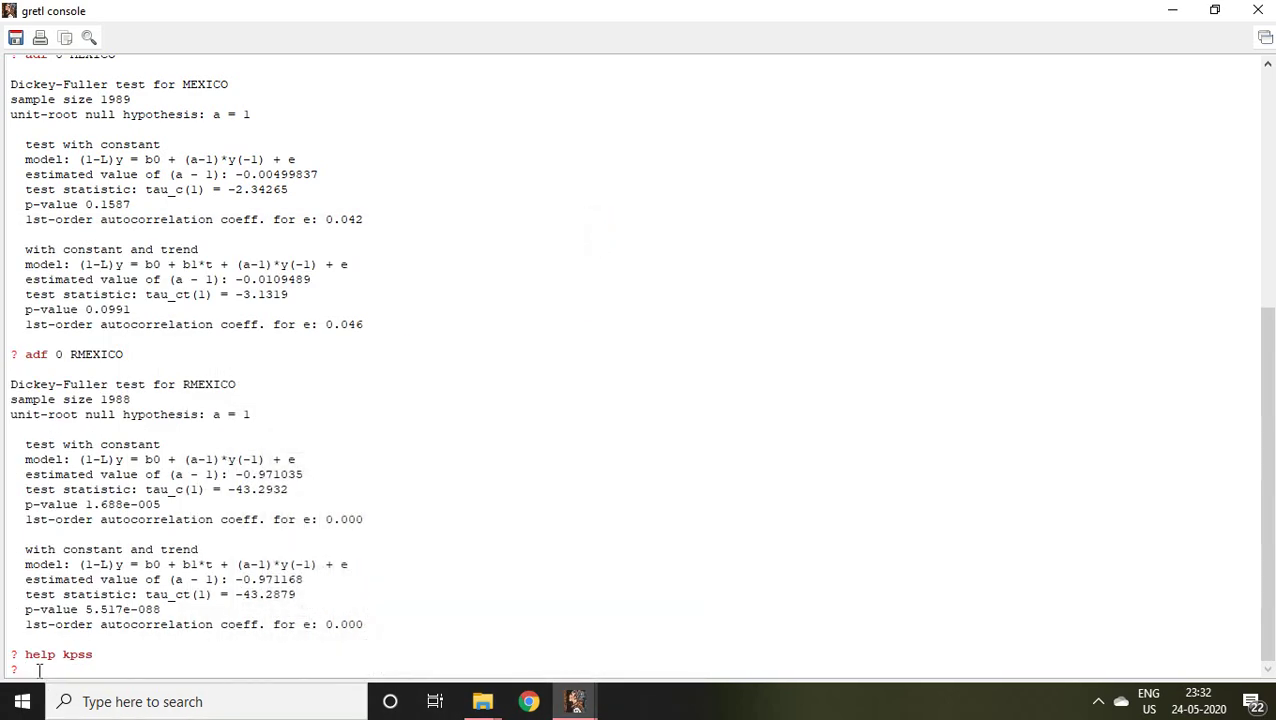
Run help arch, correcting the typo, highlight its usage example, then minimize the page.
{"action": "type", "text": "help arach"}
{"action": "key", "text": "BackSpace"}
{"action": "key", "text": "BackSpace"}
{"action": "key", "text": "BackSpace"}
{"action": "type", "text": "rch"}
{"action": "key", "text": "Return"}
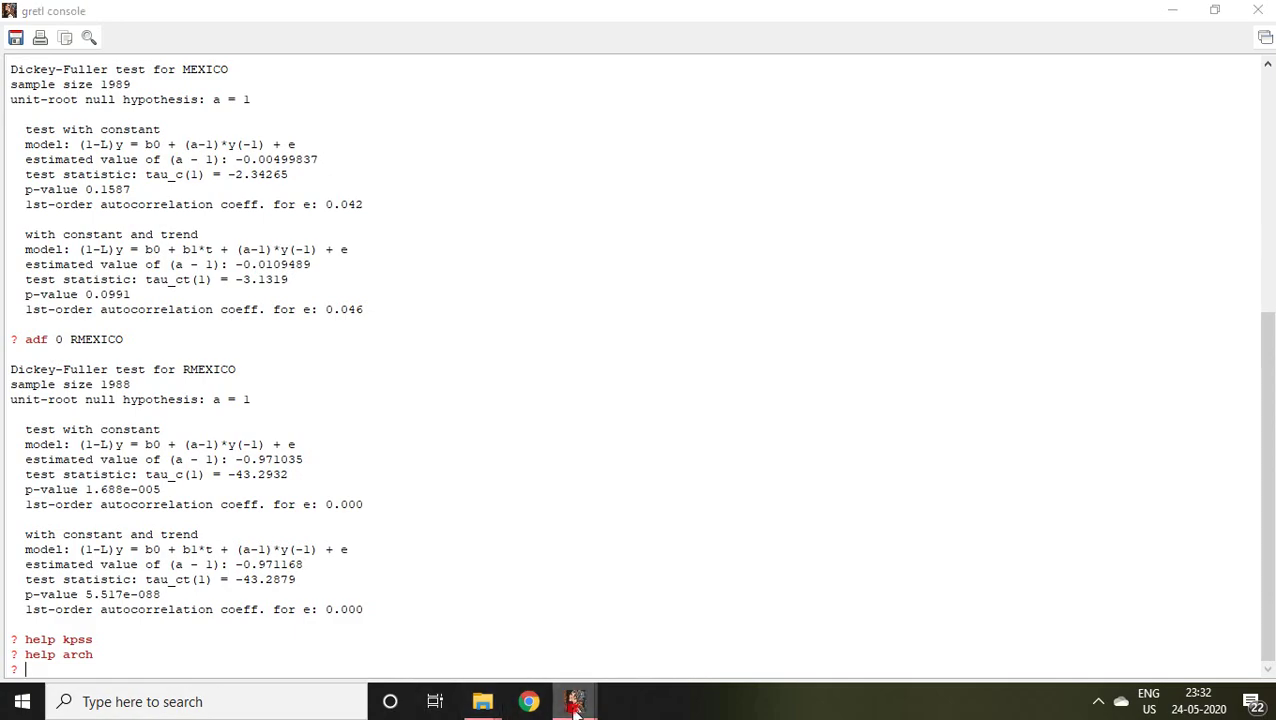
{"action": "mouse_move", "coordinate": [573, 701]}
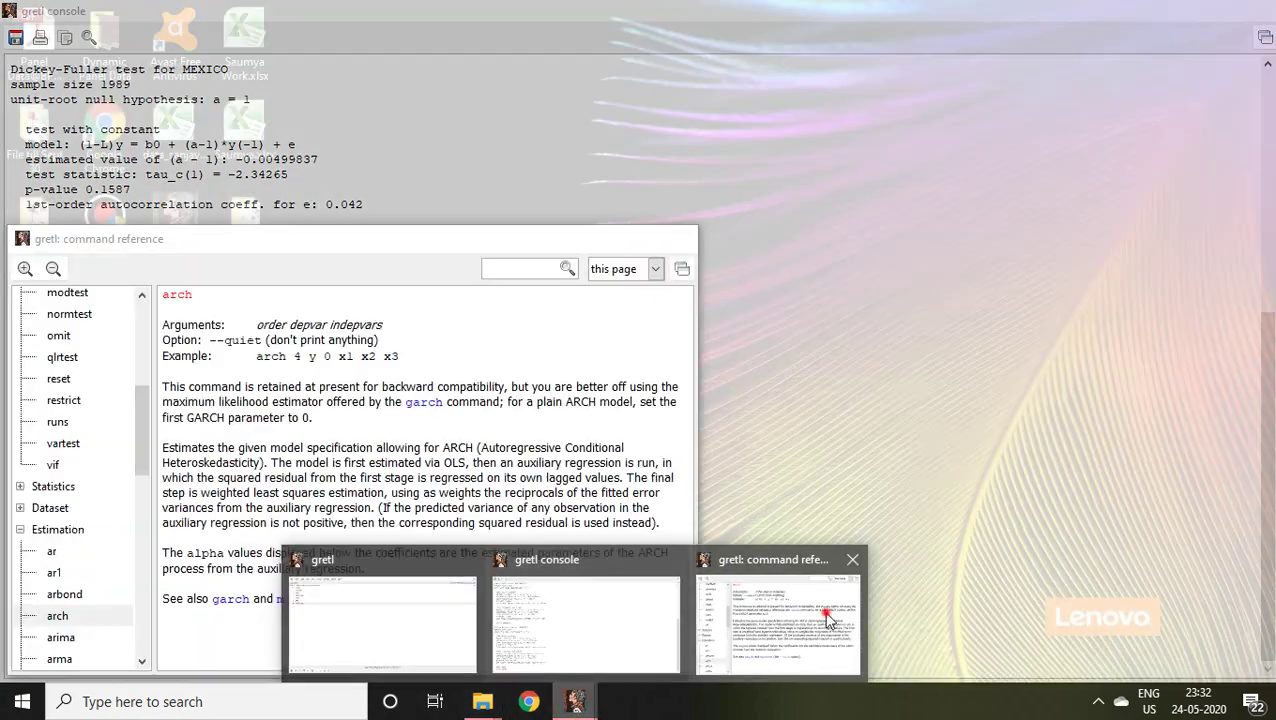
{"action": "left_click", "coordinate": [828, 620]}
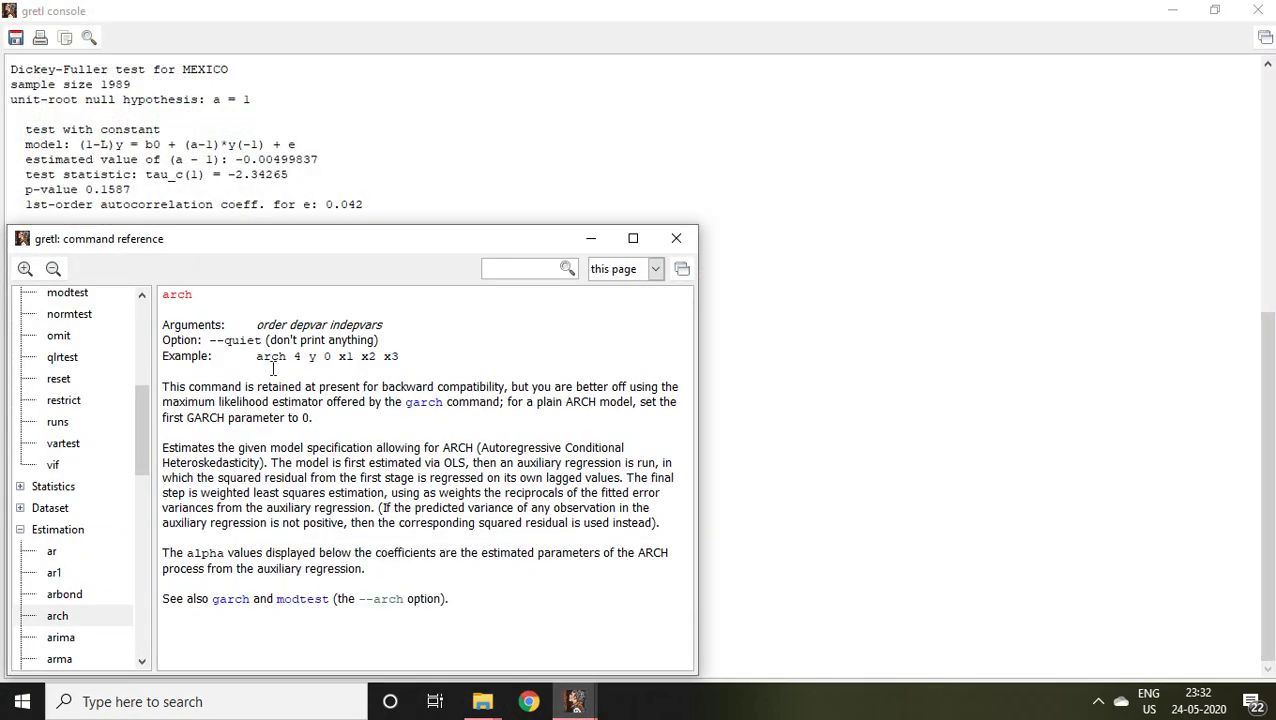
{"action": "left_click_drag", "start_coordinate": [254, 357], "coordinate": [396, 365]}
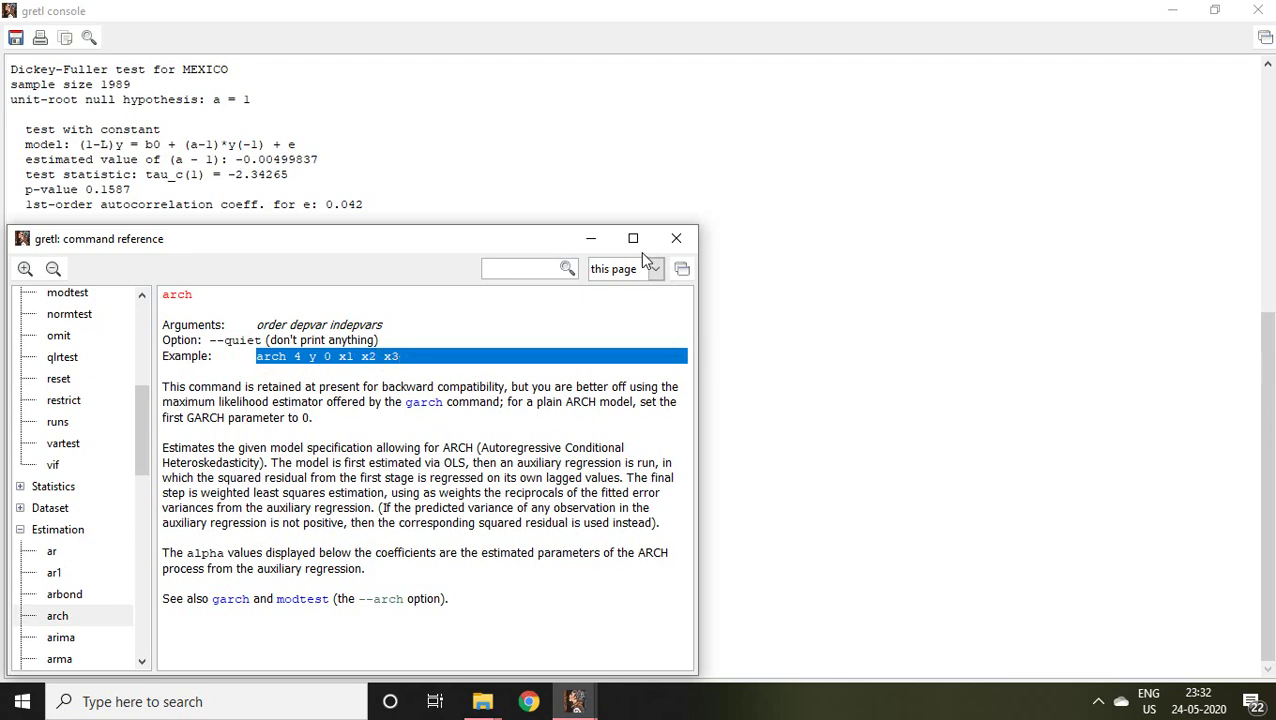
{"action": "left_click", "coordinate": [590, 238]}
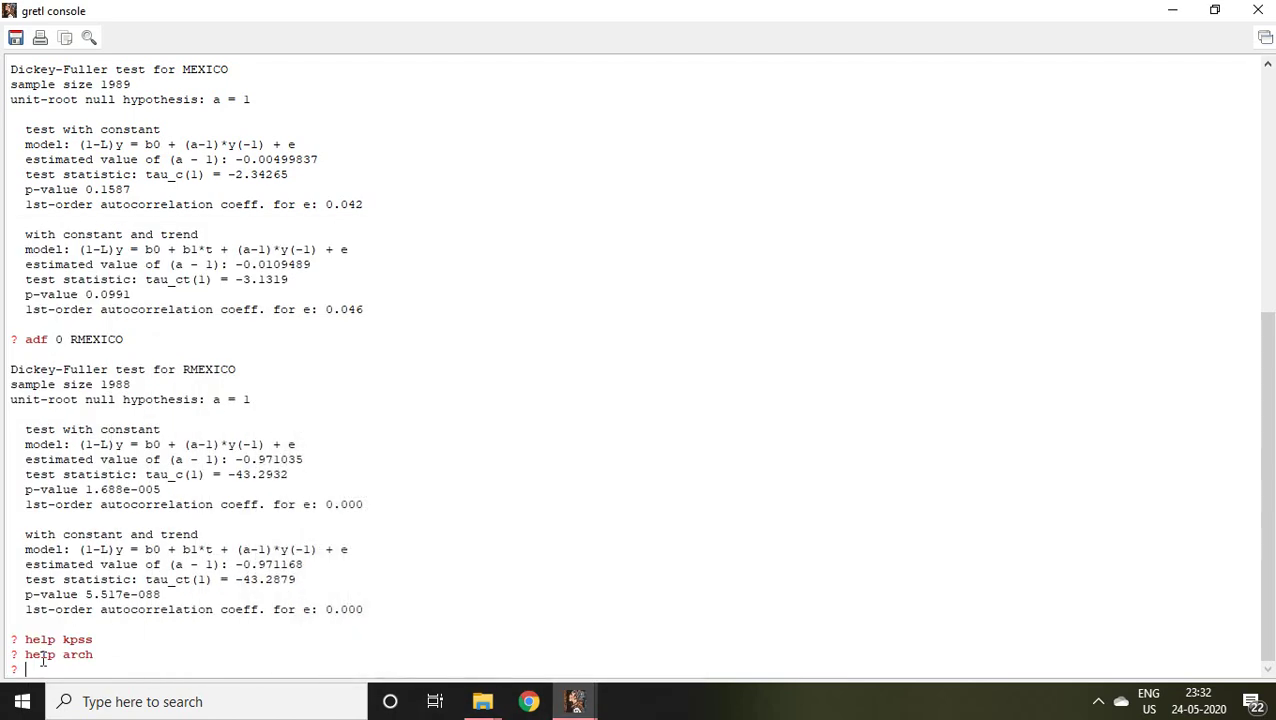